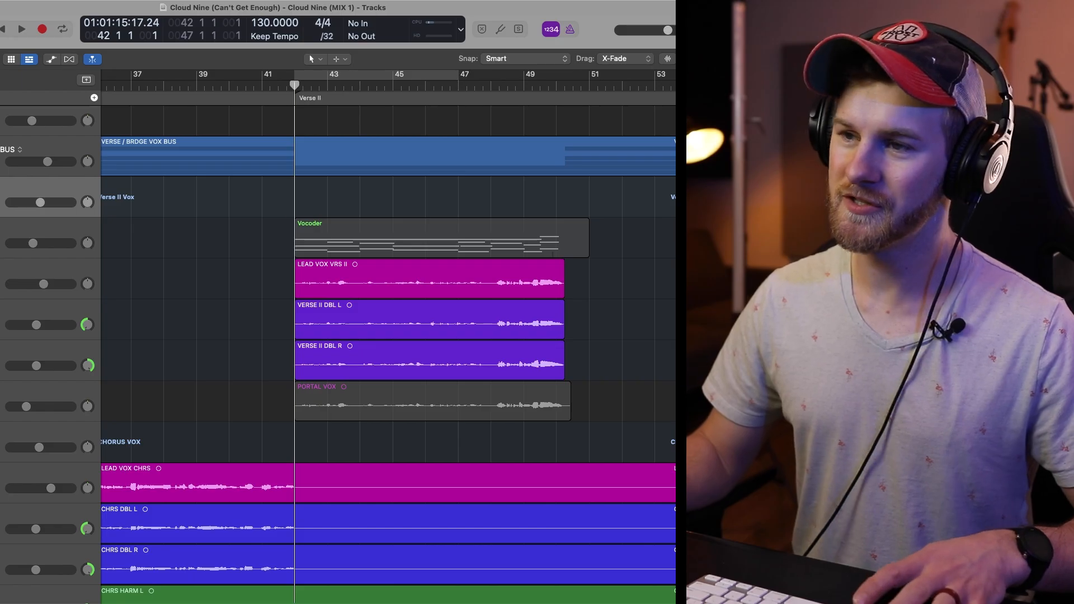
Solo the Verse II vocal stack, play its opening from bar 42, and return the playhead to the section start
left_click(176, 247)
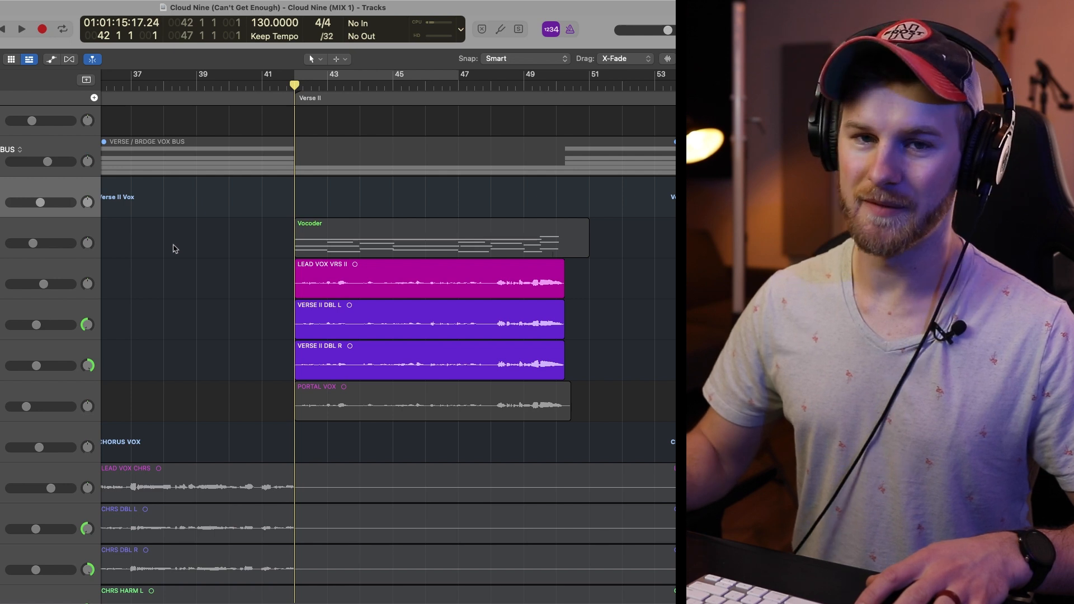
key("space")
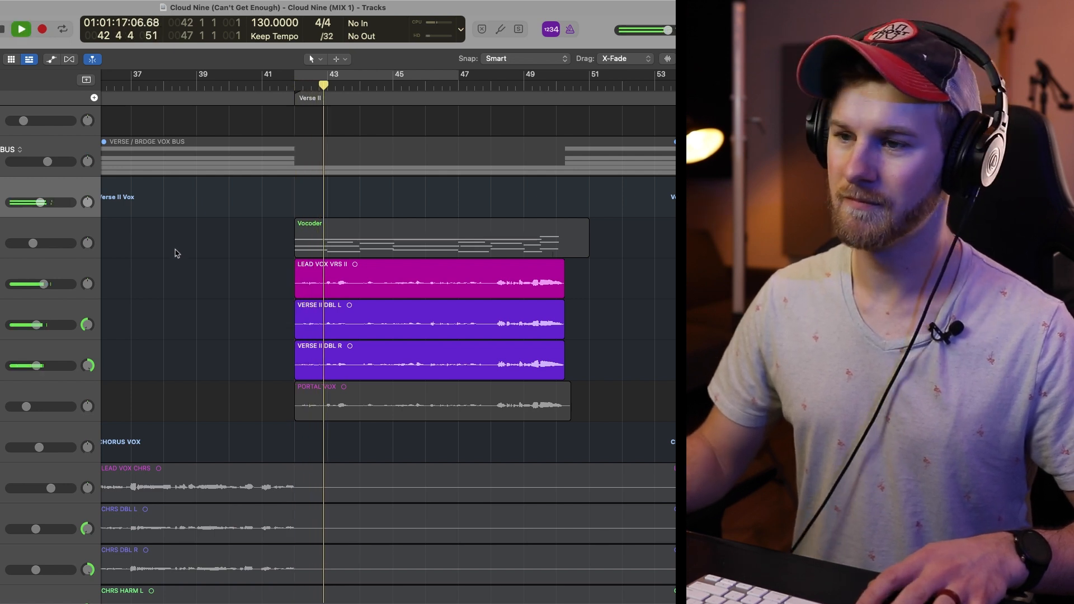
key("space")
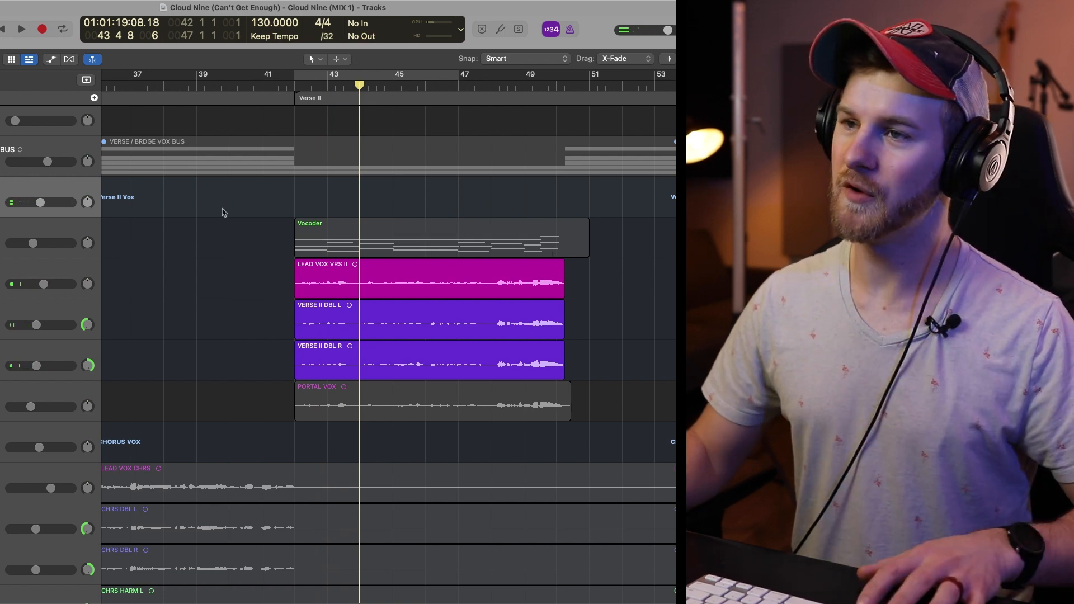
left_click(293, 90)
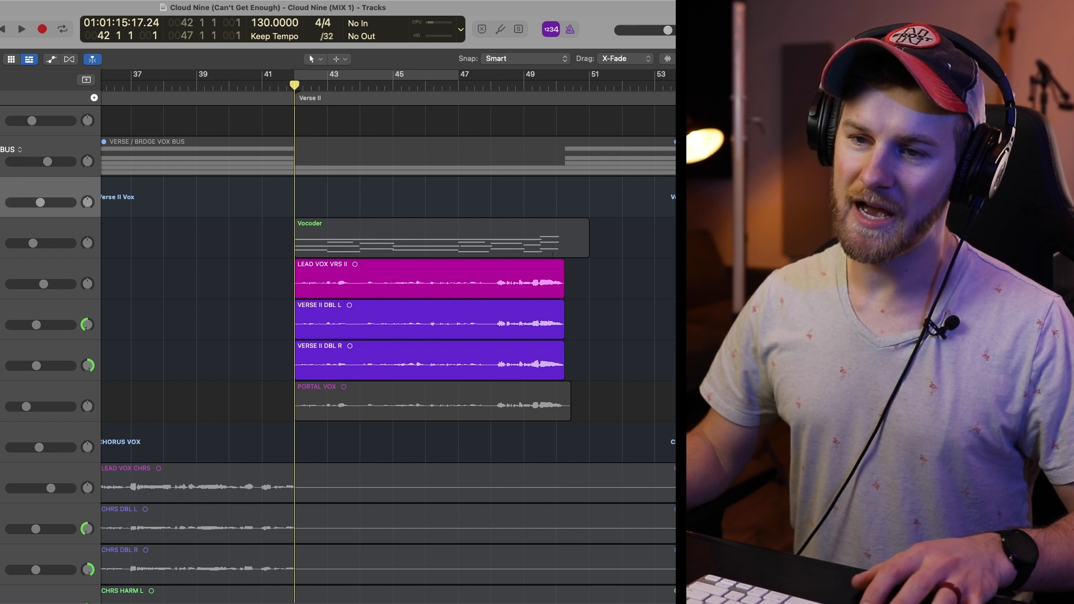
Unmute the PORTAL VOX track and play it soloed from the start of Verse II
left_click(4, 393)
key("m")
left_click(193, 345)
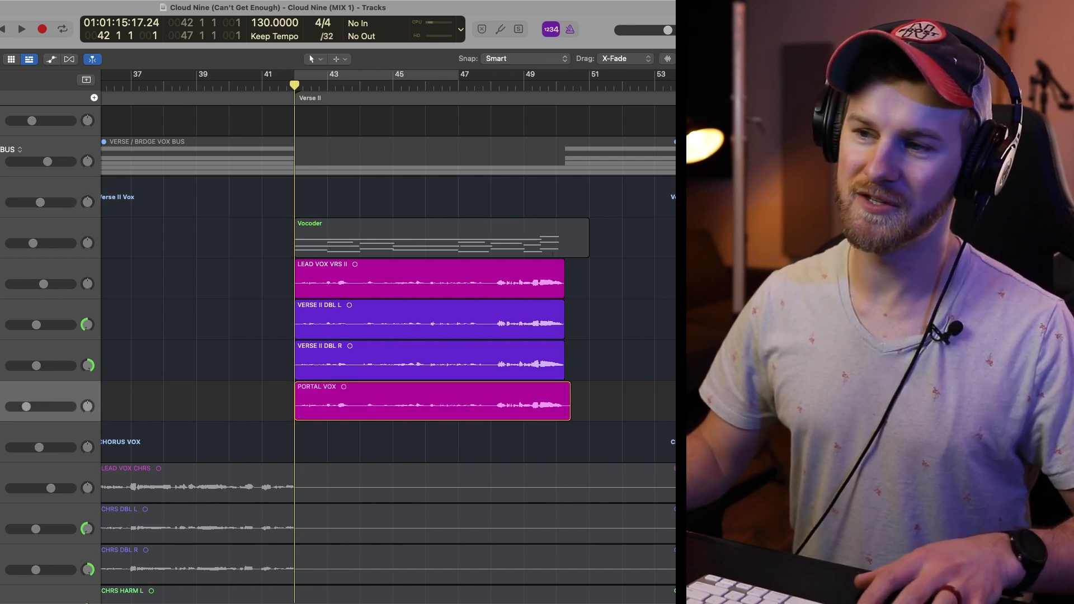
key("s")
key("s")
key("s")
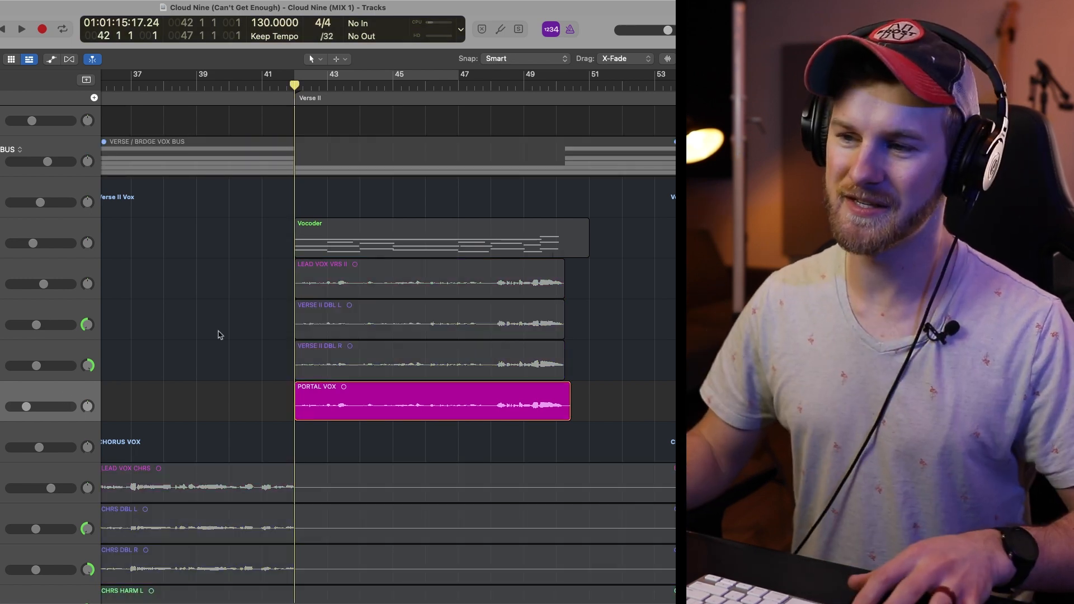
key("space")
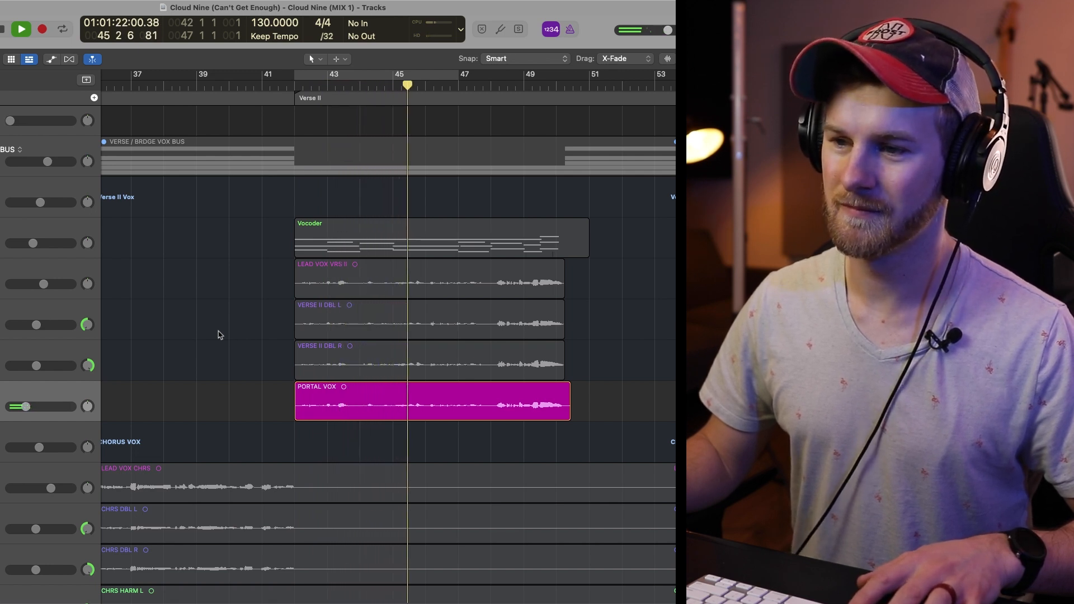
key("space")
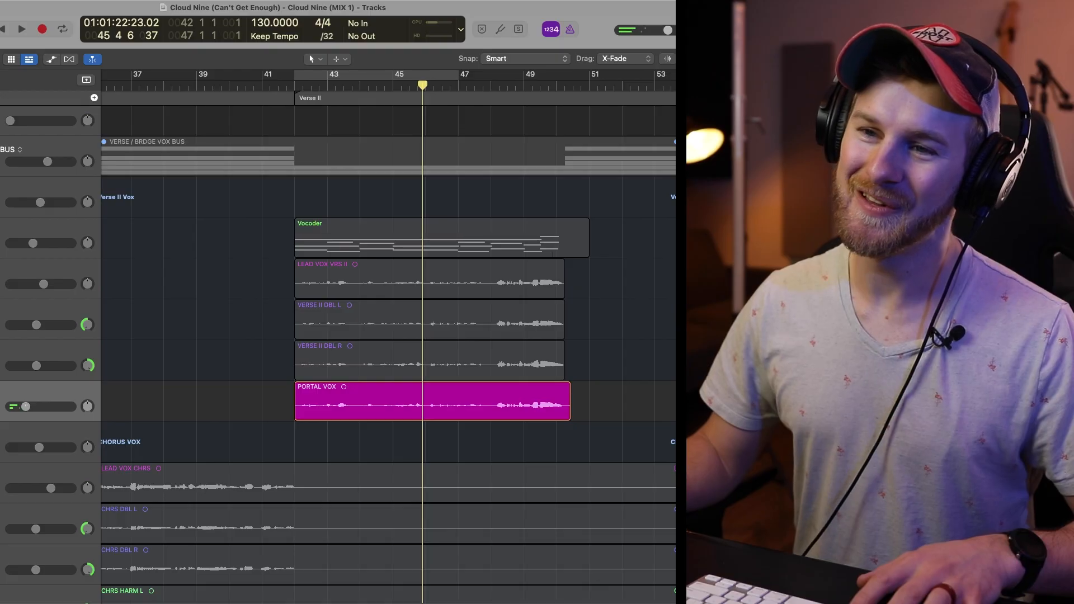
Solo the lead and both double tracks together with PORTAL VOX and listen to the blend
left_click(548, 273, "shift")
left_click(1, 325)
left_click(1, 366)
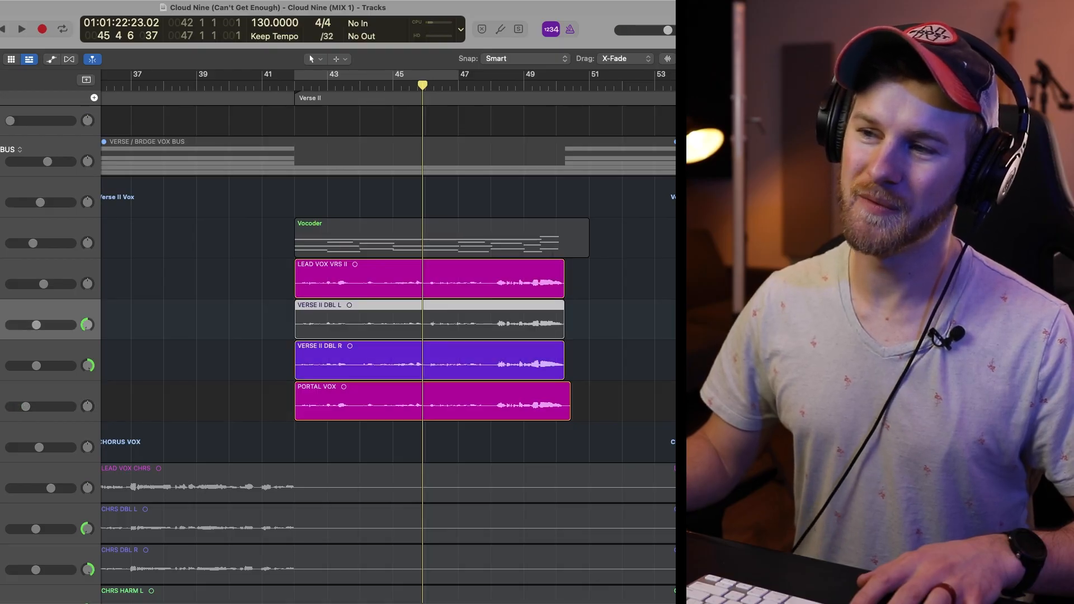
left_click(2, 325)
key("shift+space")
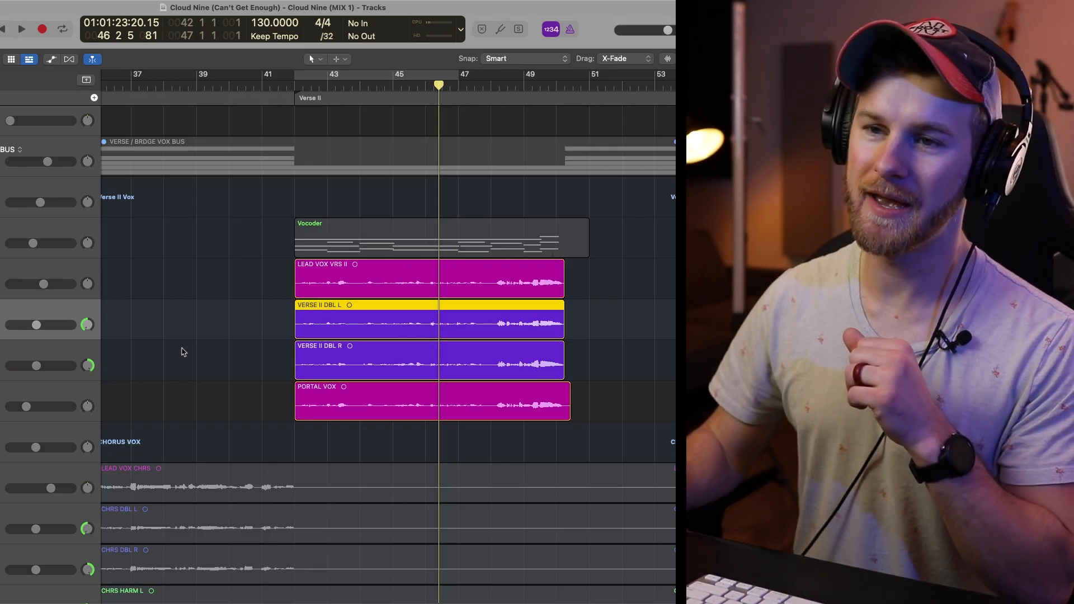
Create one new audio track using Input 1 between VERSE II DBL R and PORTAL VOX
left_click(32, 400)
left_click(160, 279)
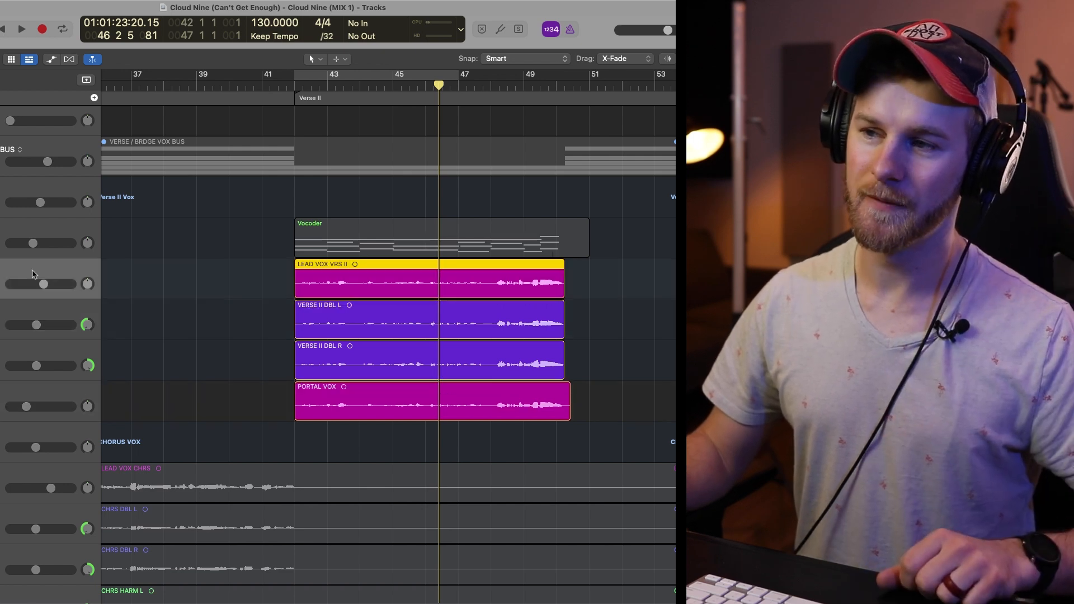
key("alt+super+n")
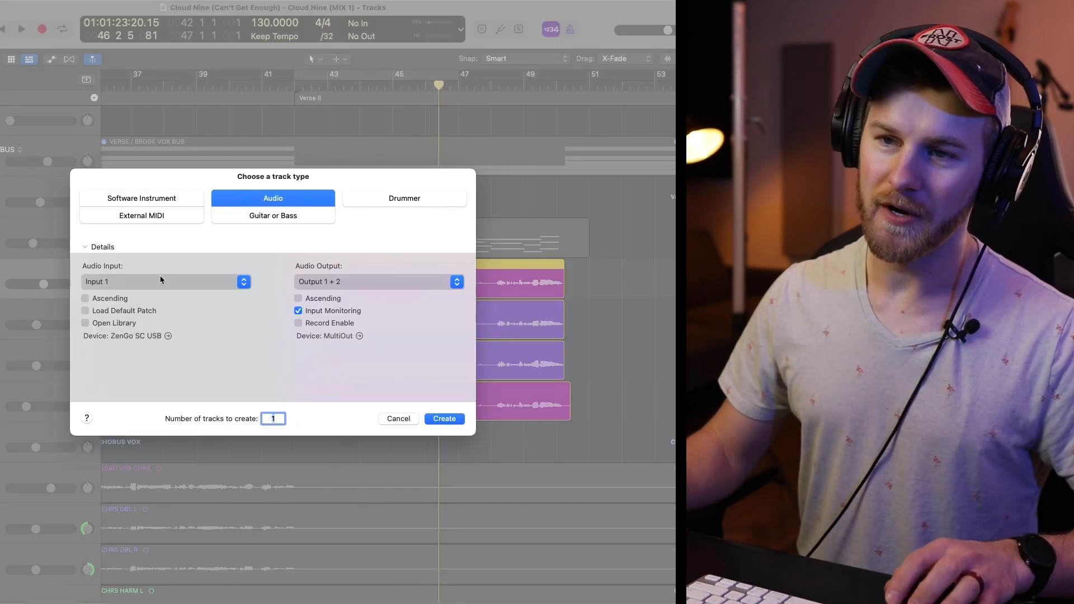
key("Return")
Copy the LEAD VOX VRS II region onto the new audio track at bar 42 and silence the existing PORTAL VOX track
left_click(326, 280)
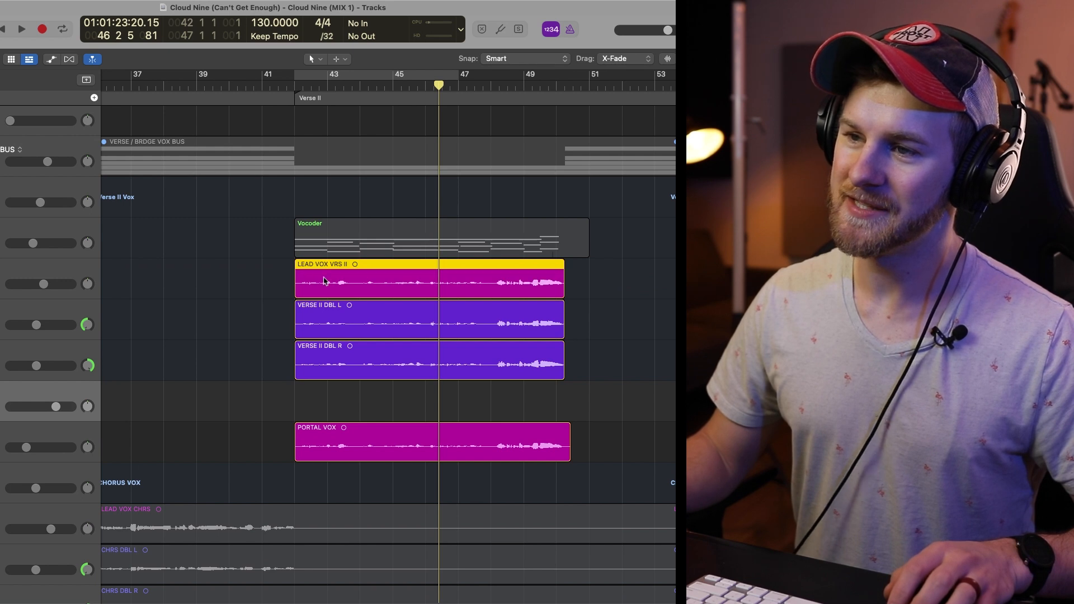
left_click(7, 273)
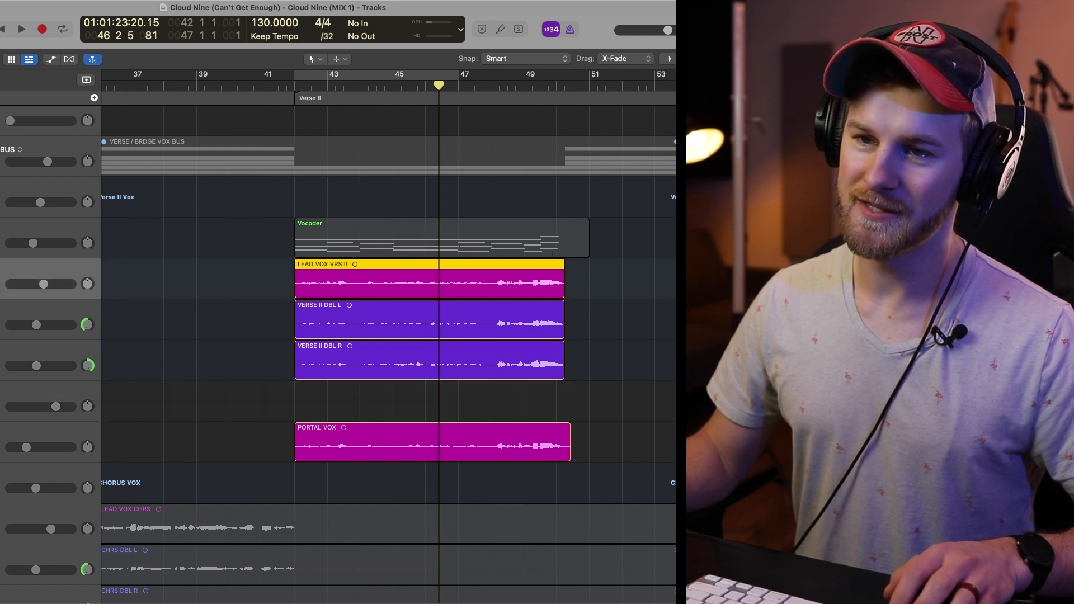
left_click_drag(336, 280, 354, 403)
left_click(2, 448)
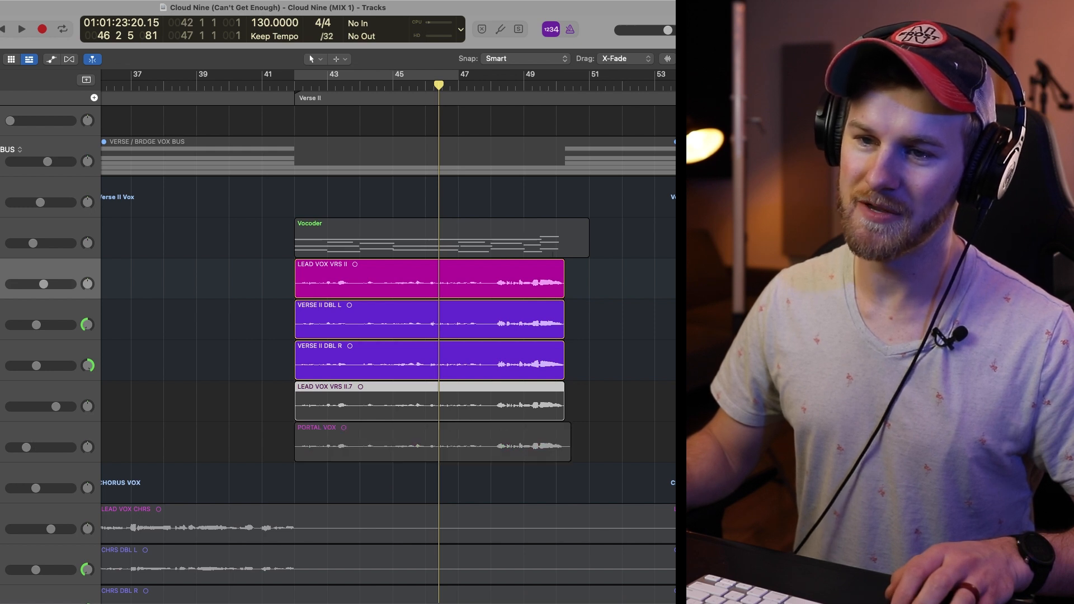
Solo the copied lead vocal track and play it dry from the start of Verse II
left_click(1, 407)
left_click(307, 94)
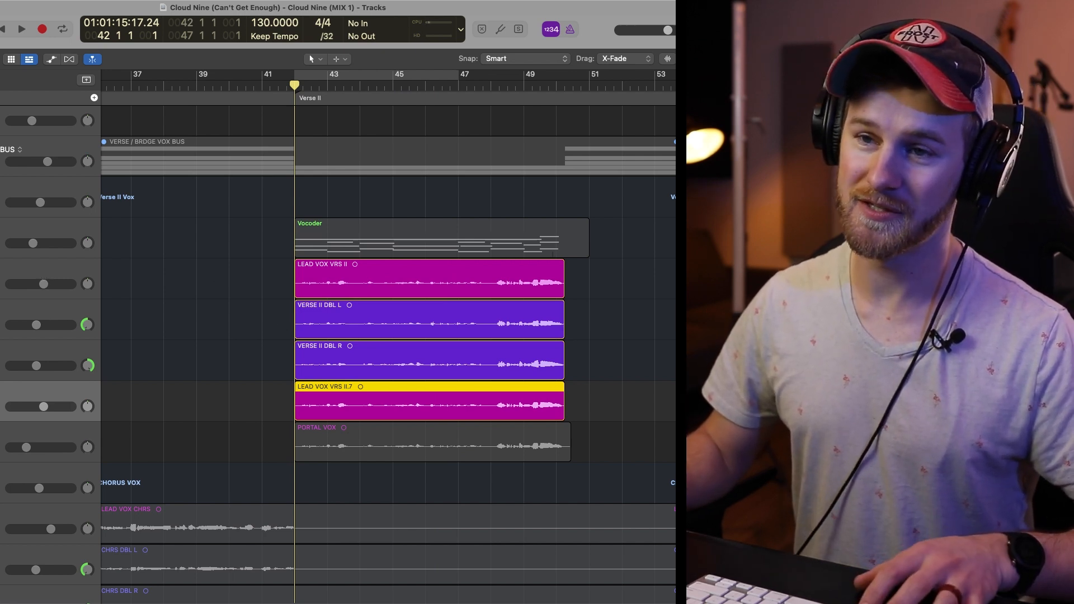
left_click(10, 394)
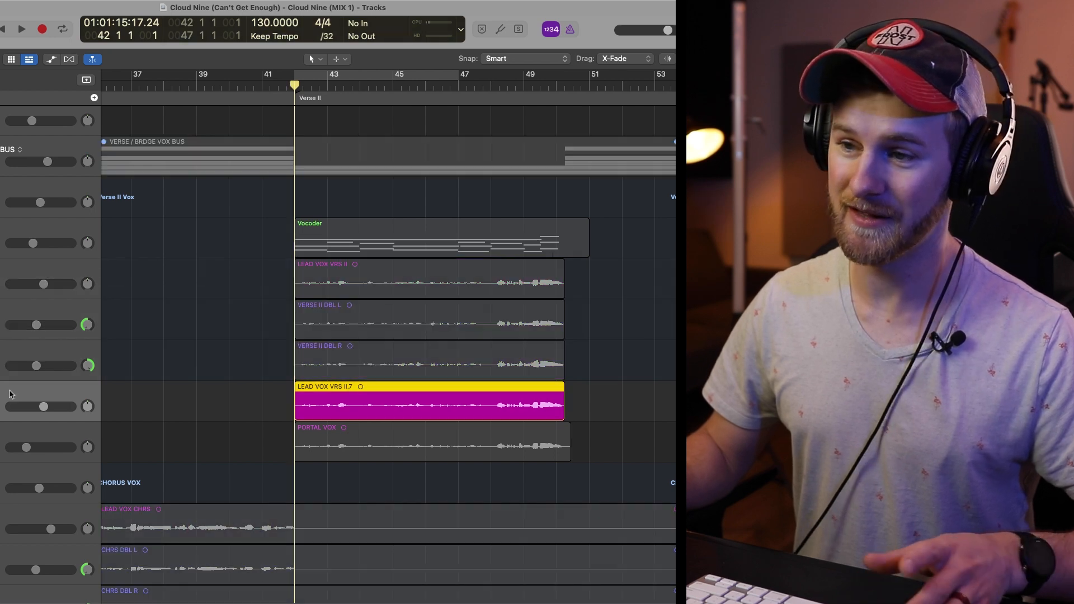
key("space")
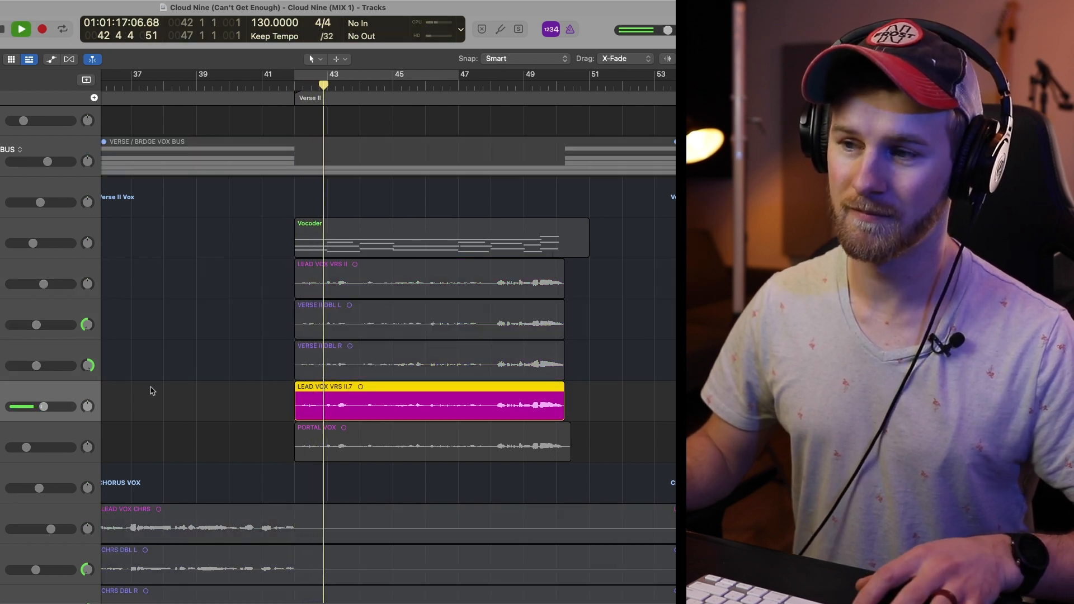
key("space")
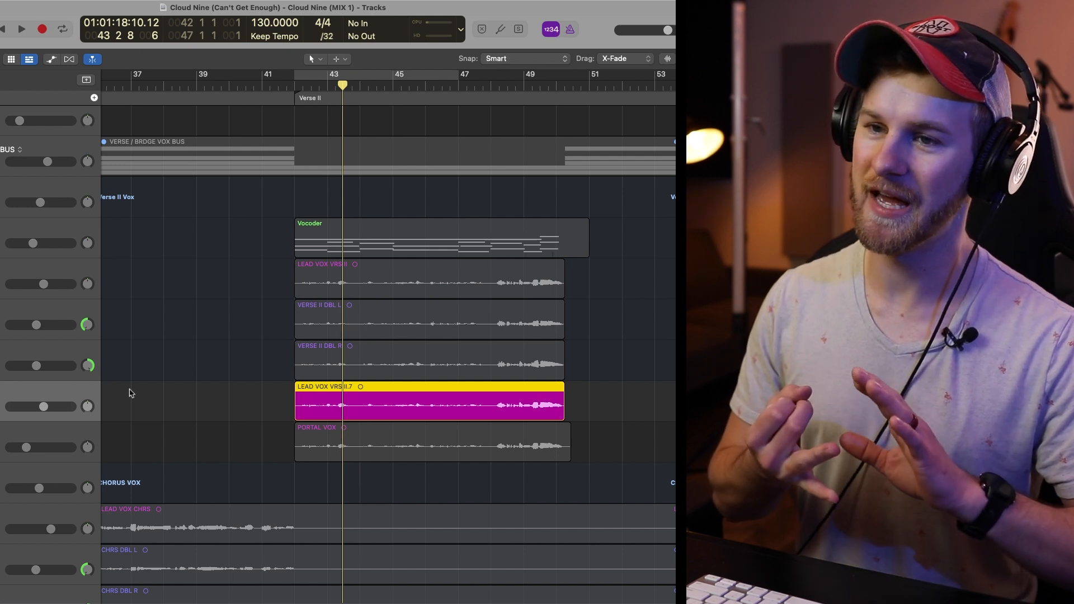
Rename the copied lead vocal region after its track, PORTAL VOX 2
left_click(43, 284)
left_click(172, 344)
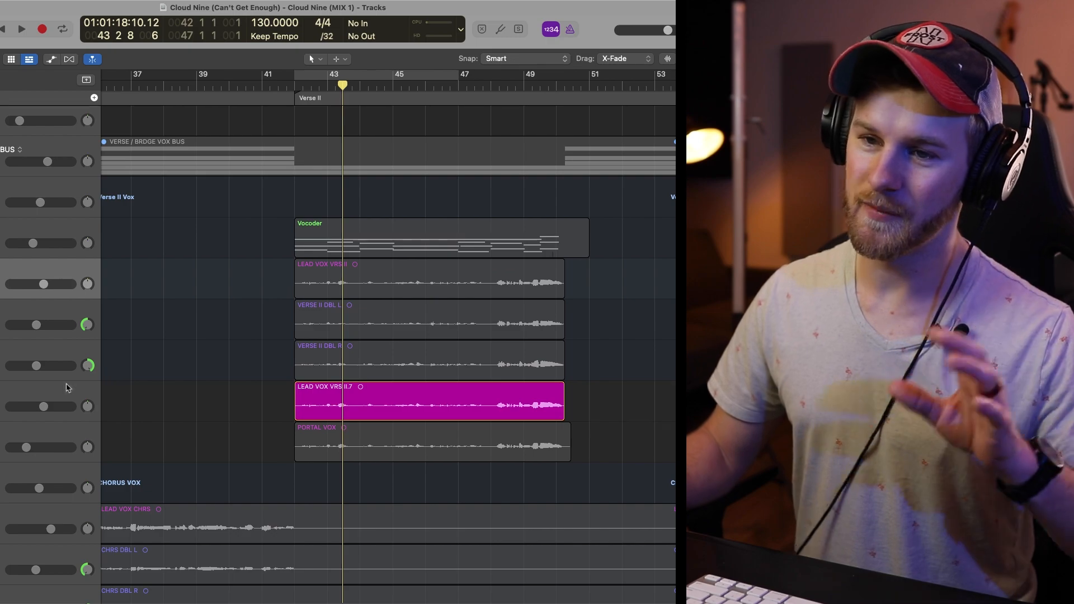
left_click(66, 388)
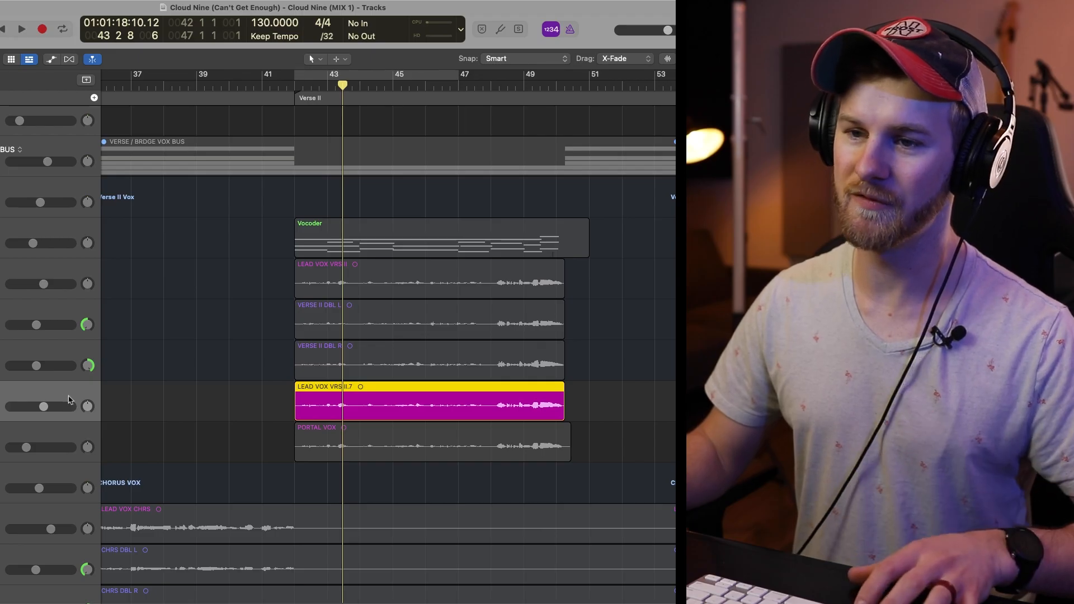
key("alt+shift+n")
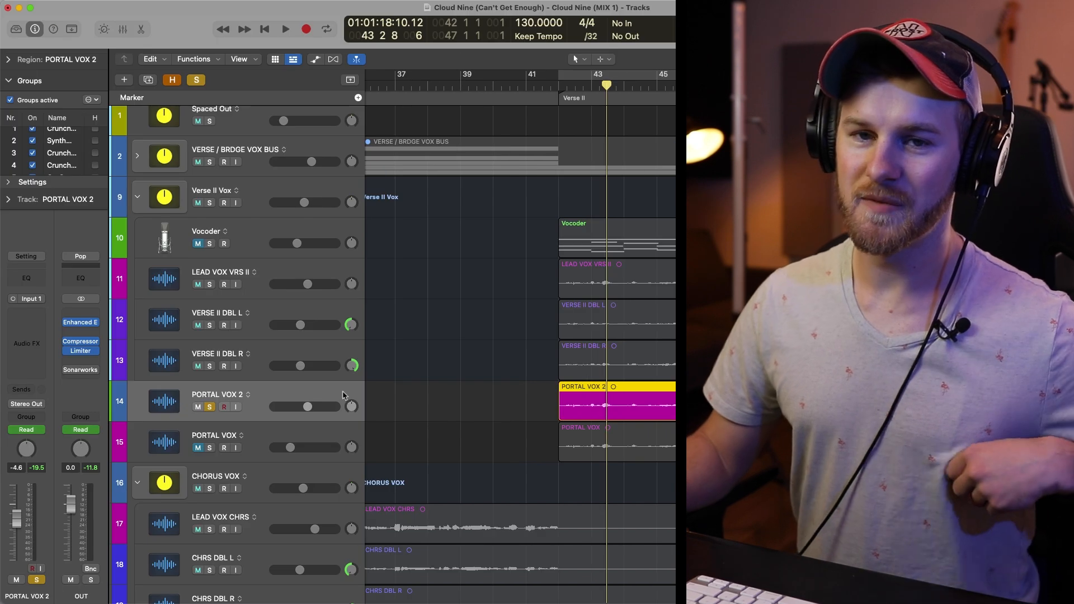
Insert Output's Portal effect in the first audio effect slot of the PORTAL VOX 2 track
left_click(36, 311)
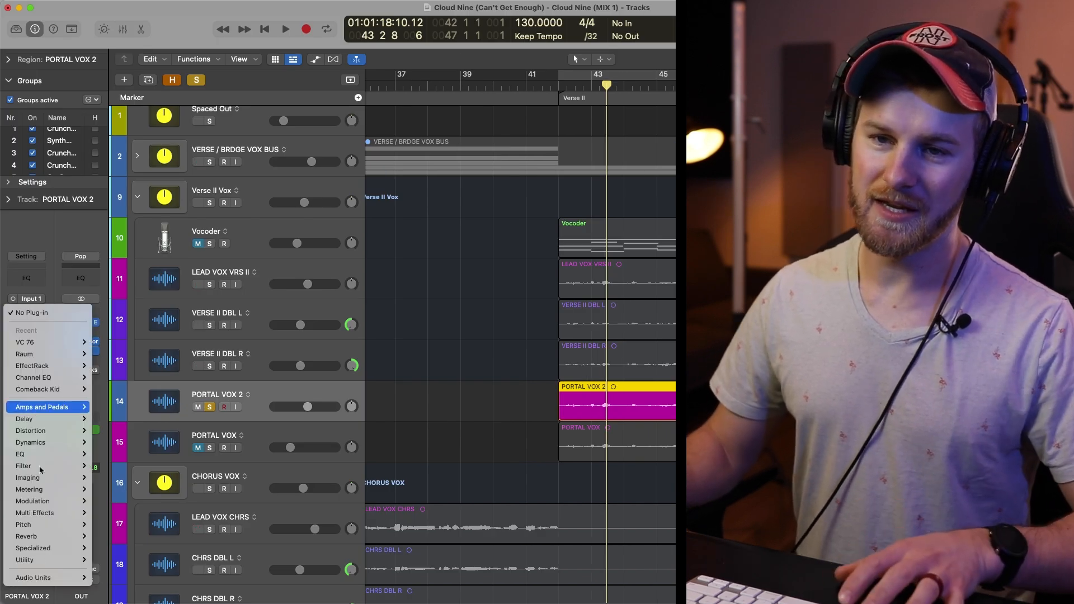
mouse_move(51, 578)
mouse_move(179, 505)
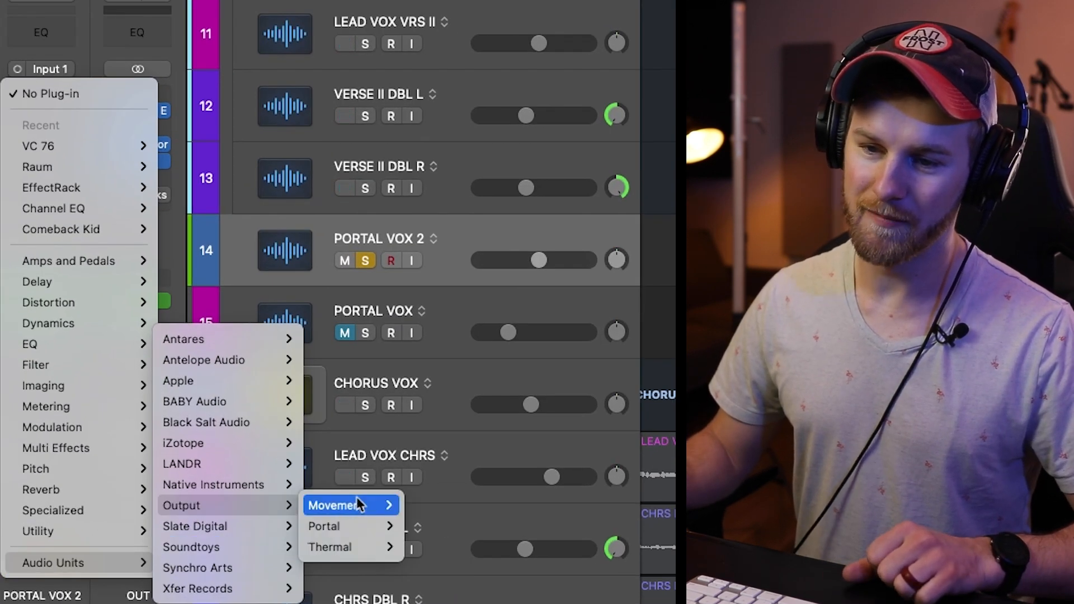
mouse_move(350, 526)
left_click(436, 525)
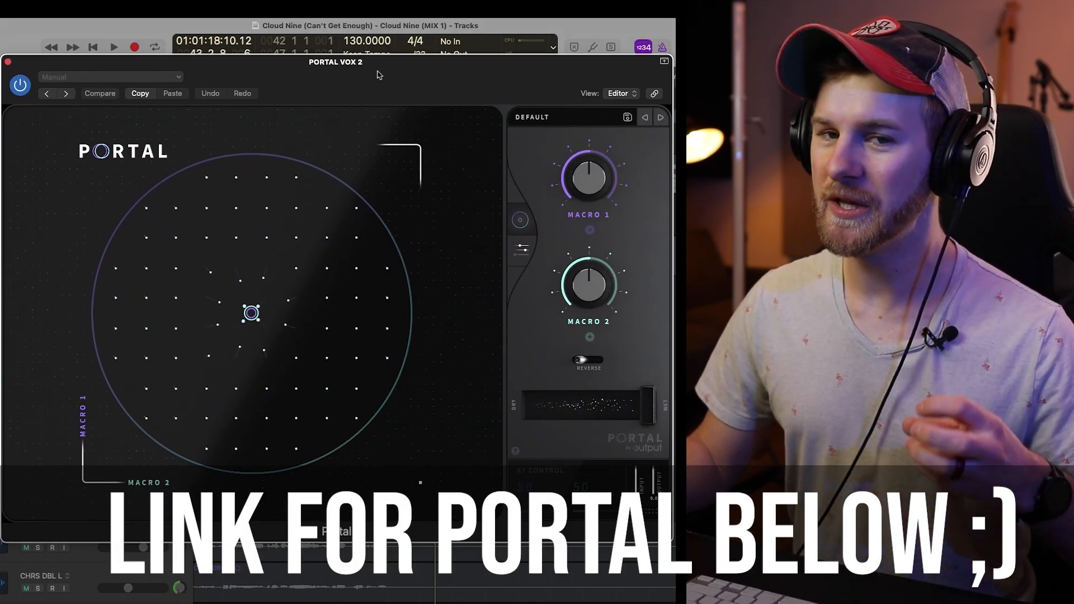
Try the Dumbler and Vocal Fumbler presets from Portal's Vocals category, then load Late Speech during playback
left_click(563, 123)
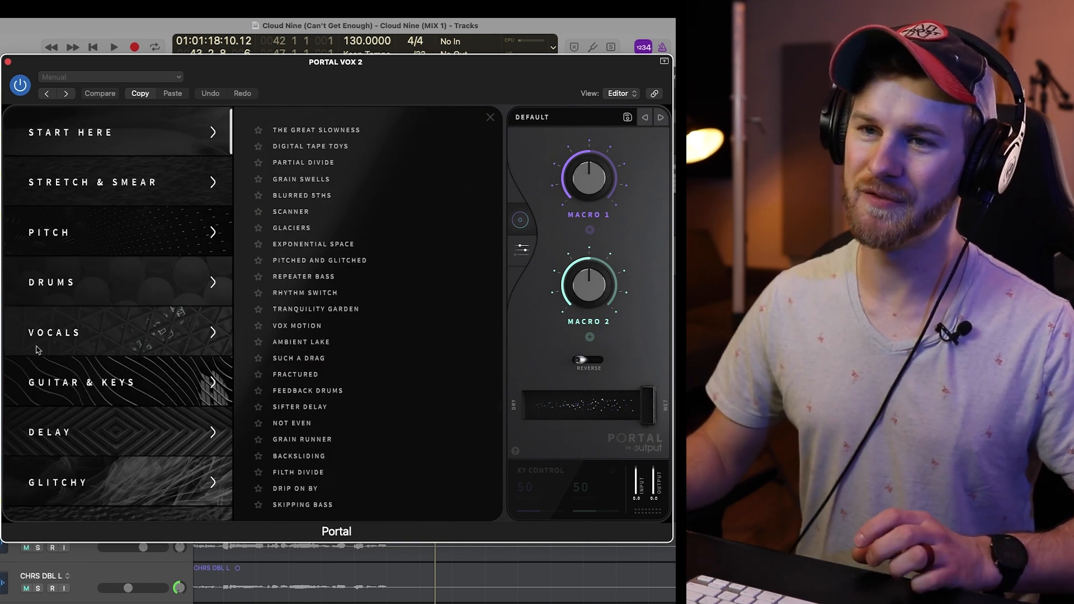
left_click(85, 351)
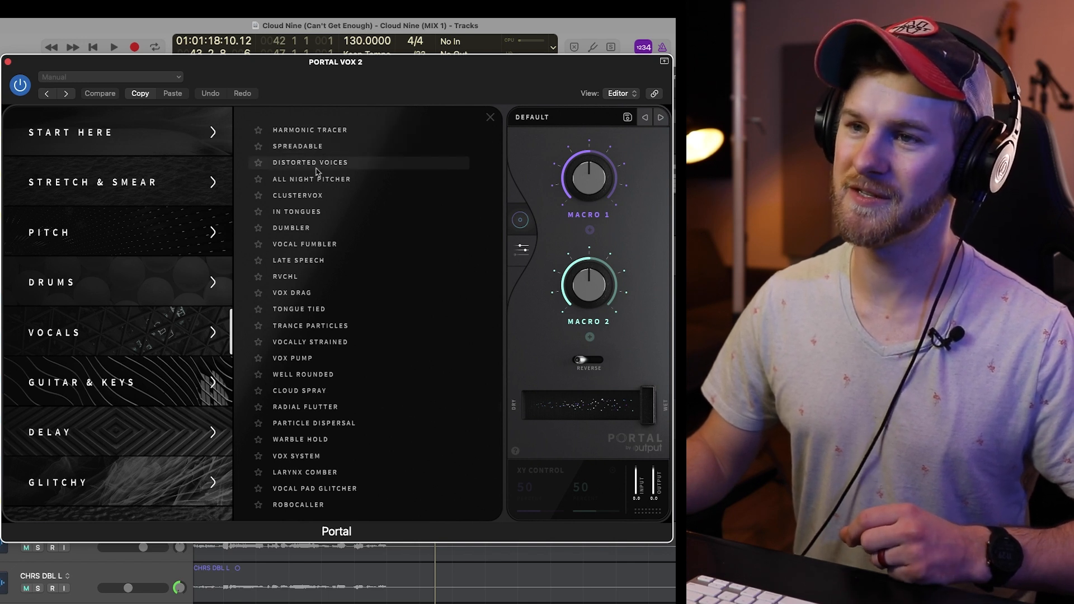
left_click(314, 229)
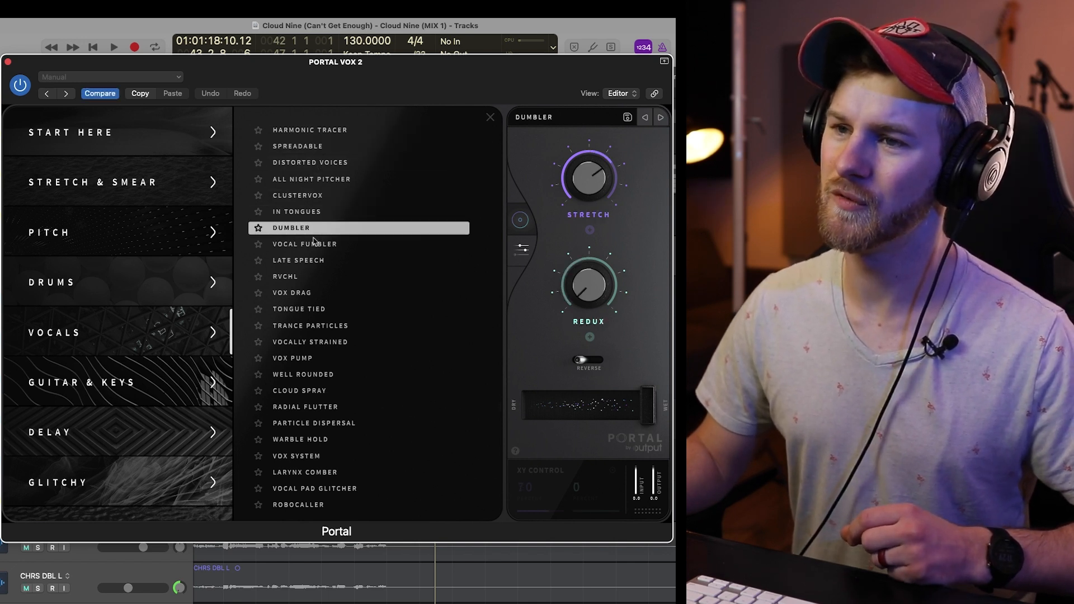
left_click(317, 246)
key("space")
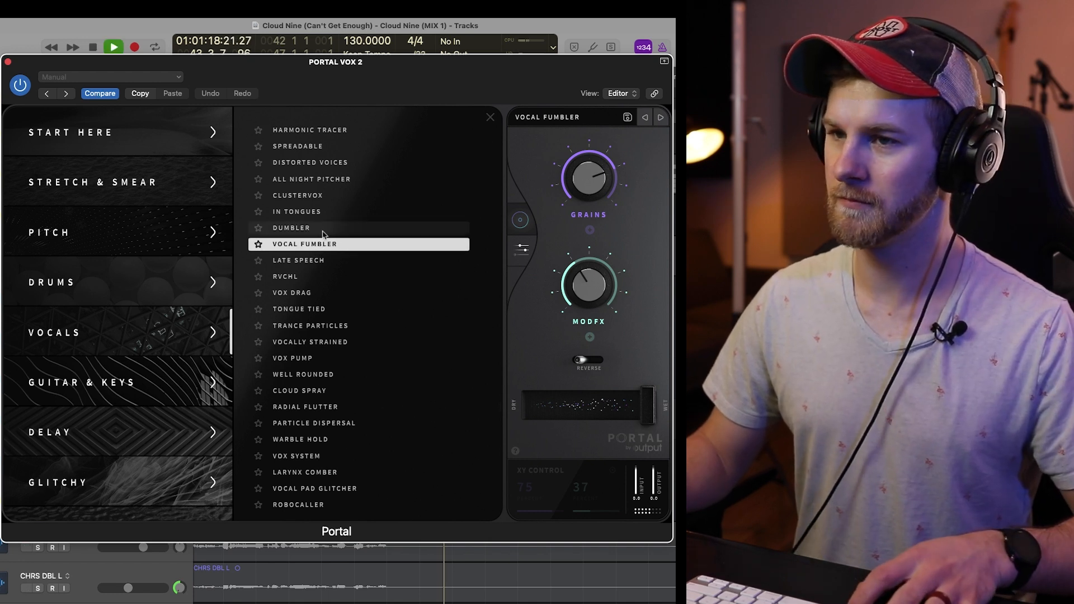
double_click(310, 261)
mouse_move(385, 86)
left_mouse_down()
mouse_move(363, 156)
mouse_move(387, 85)
left_mouse_up()
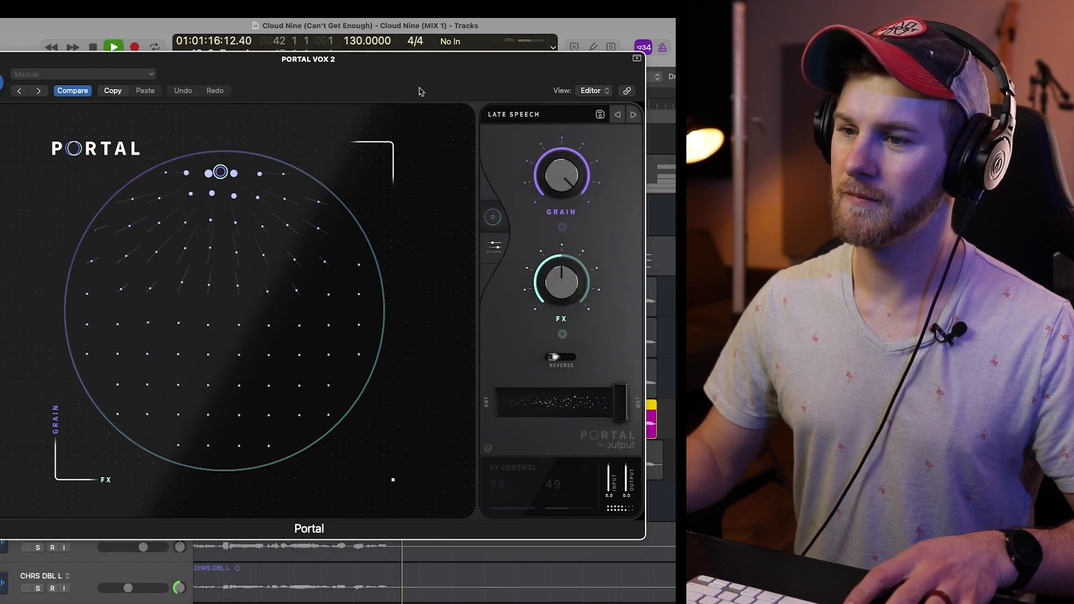
Examine the Late Speech preset's grain controls, modulators, and delay and reverb effects in Portal
left_click(513, 114)
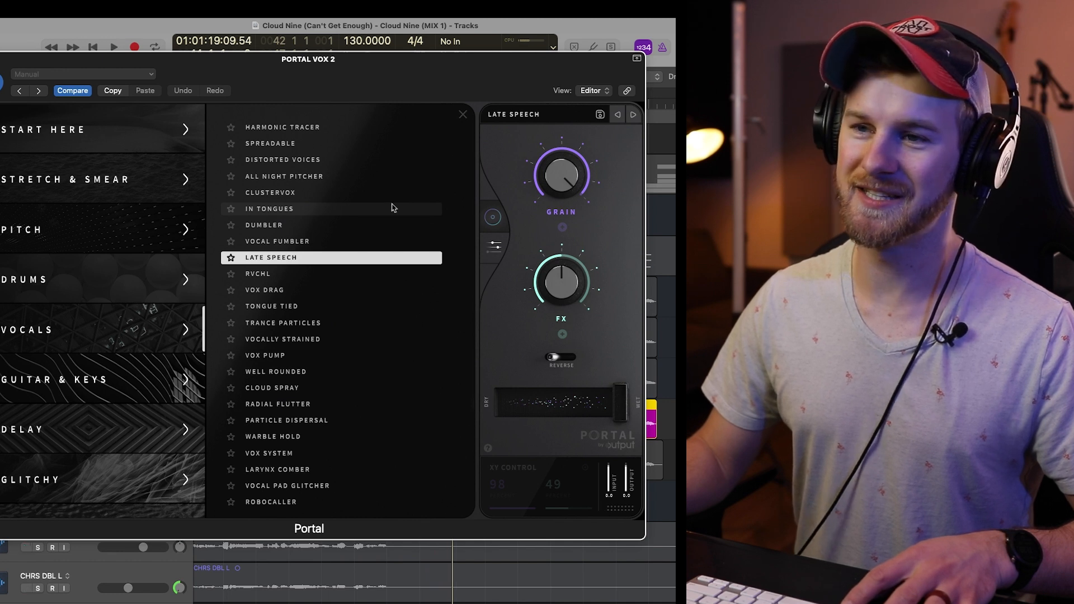
left_click_drag(327, 80, 341, 84)
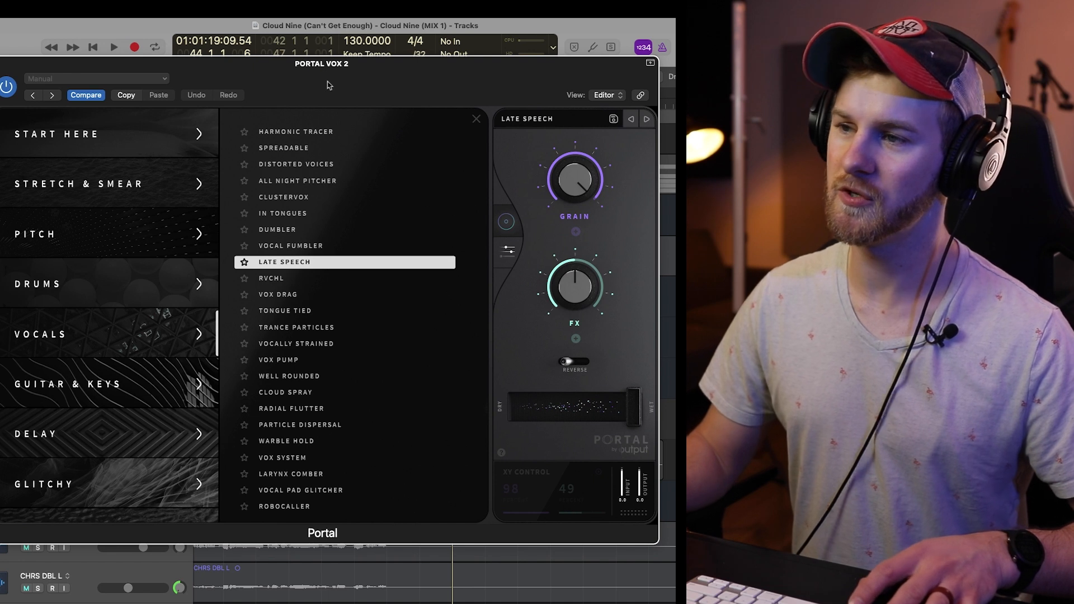
left_click(511, 253)
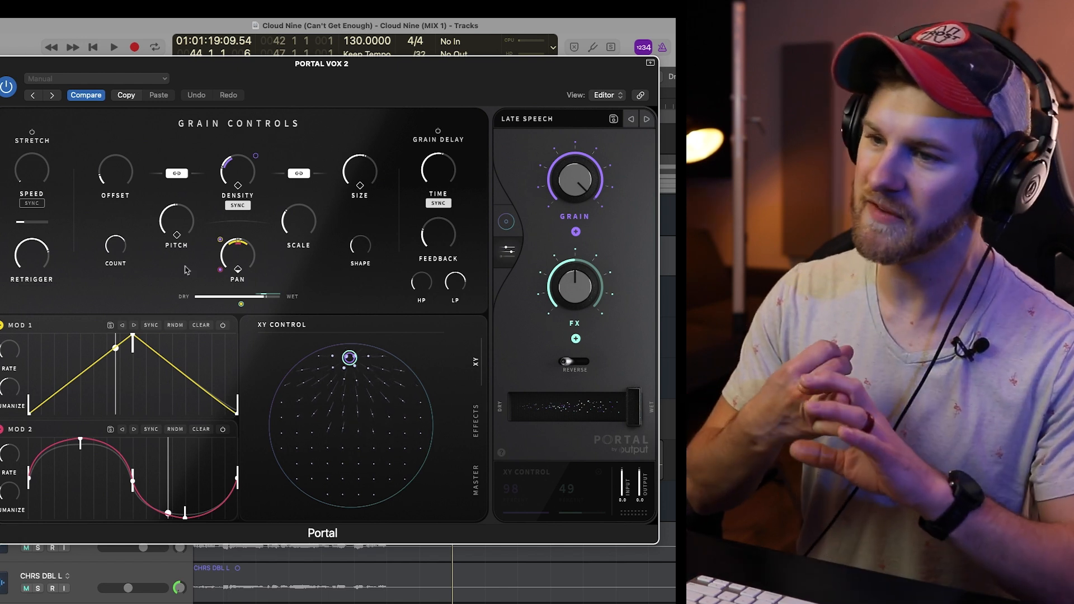
left_click(476, 420)
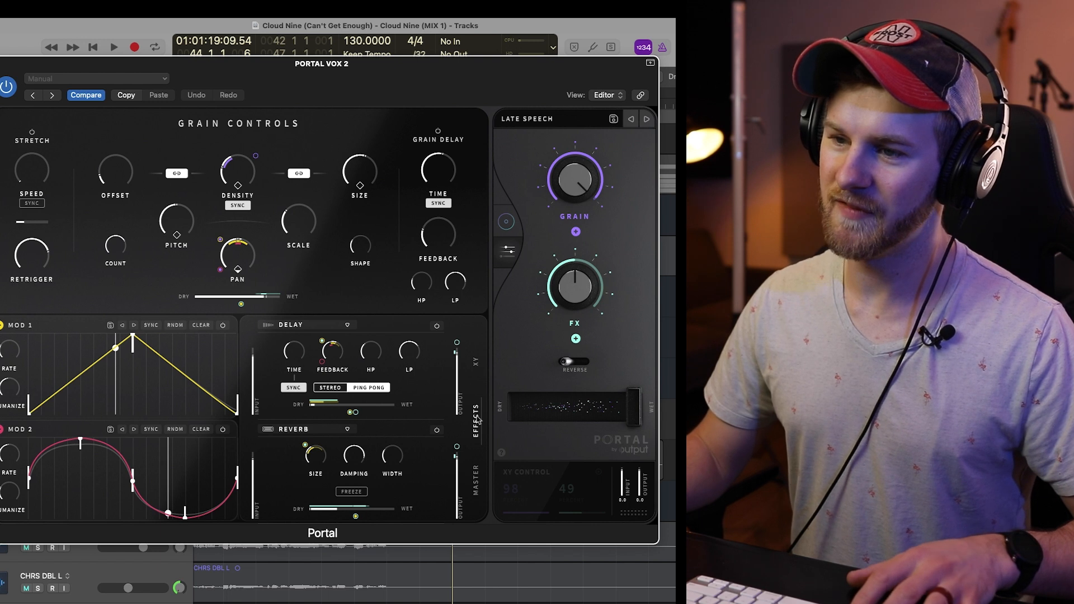
left_click_drag(430, 86, 406, 141)
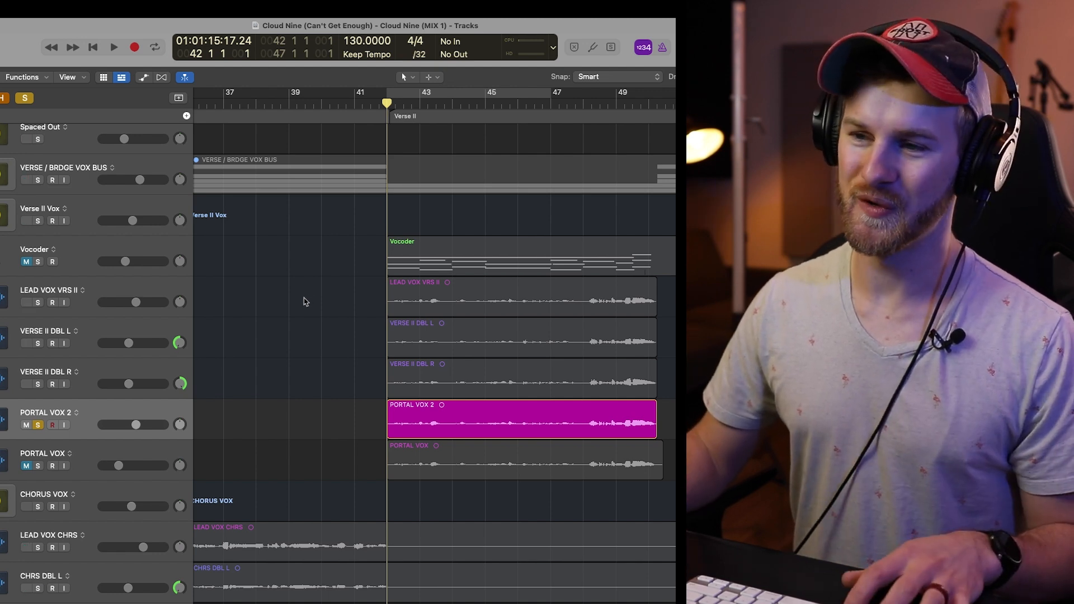
Audition PORTAL VOX 2, then add a Channel EQ after Portal with a 12 dB/Oct low cut at 127 Hz
key("space")
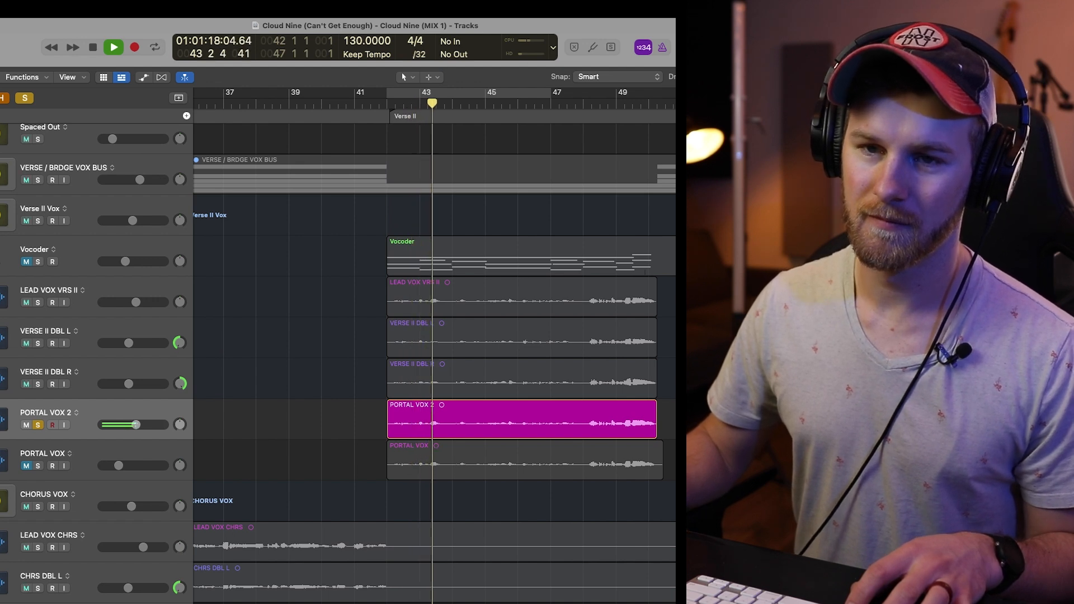
key("space")
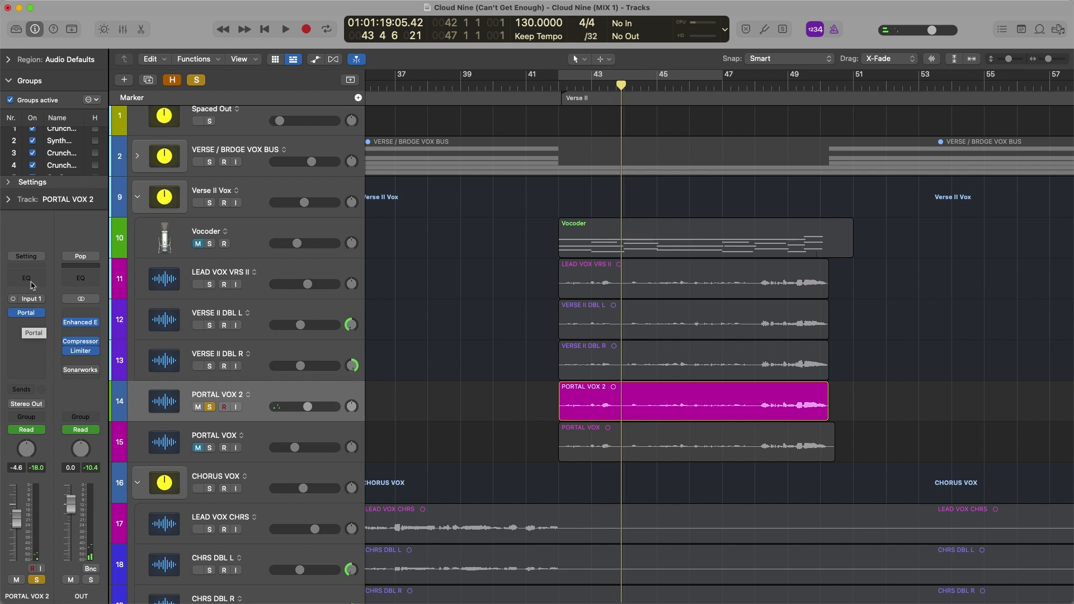
left_click(28, 280)
left_click(385, 200)
left_click_drag(380, 408, 380, 390)
left_click(855, 403)
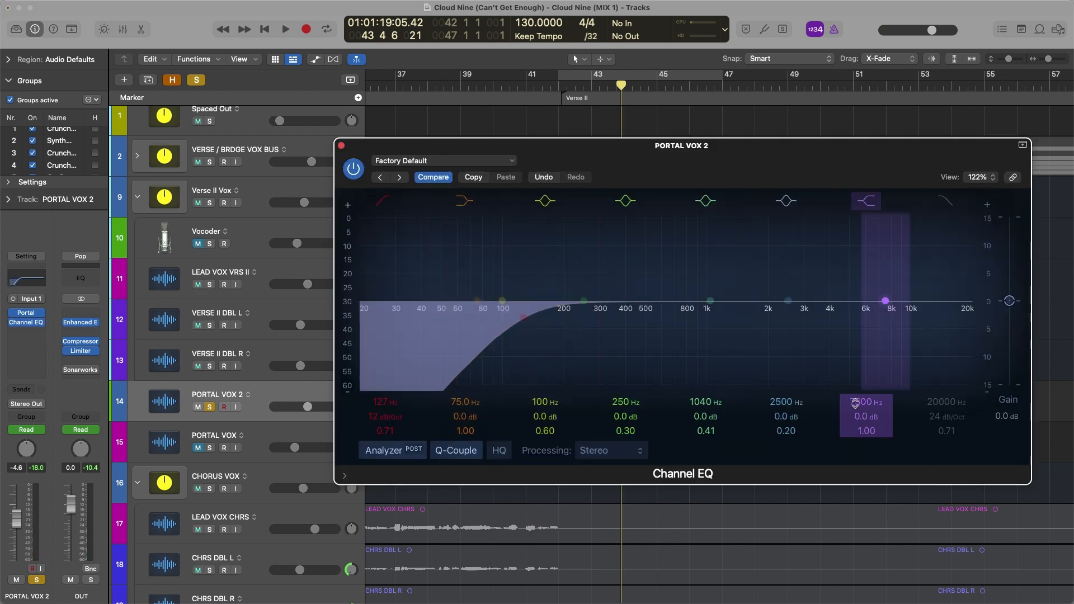
left_click(341, 146)
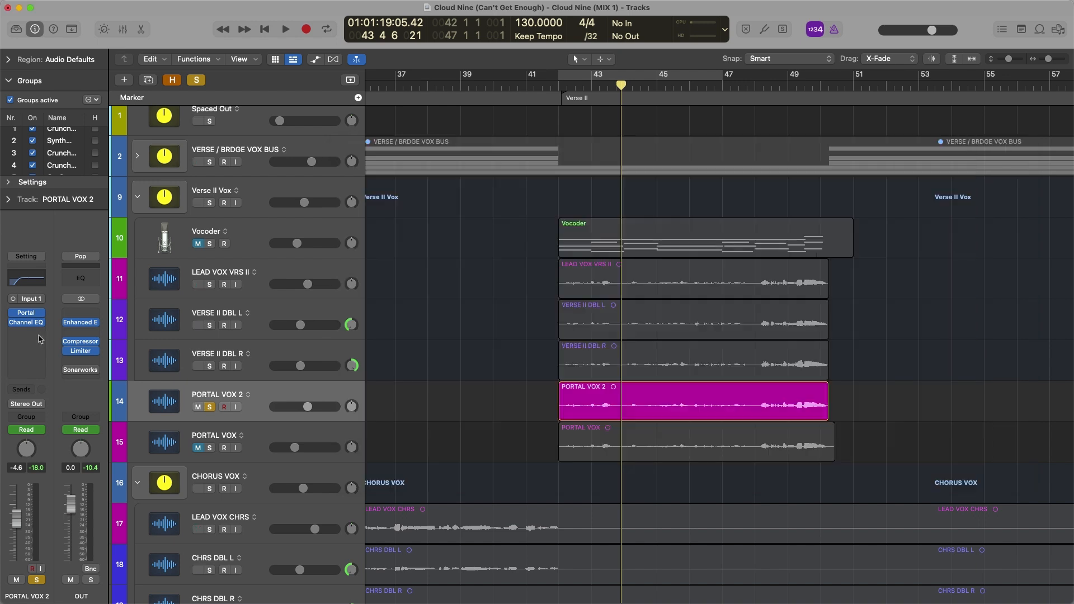
Insert Slate Digital's Fresh Air in the slot after Channel EQ on the PORTAL VOX 2 track
left_click(41, 334)
mouse_move(33, 592)
mouse_move(100, 580)
mouse_move(129, 556)
mouse_move(208, 557)
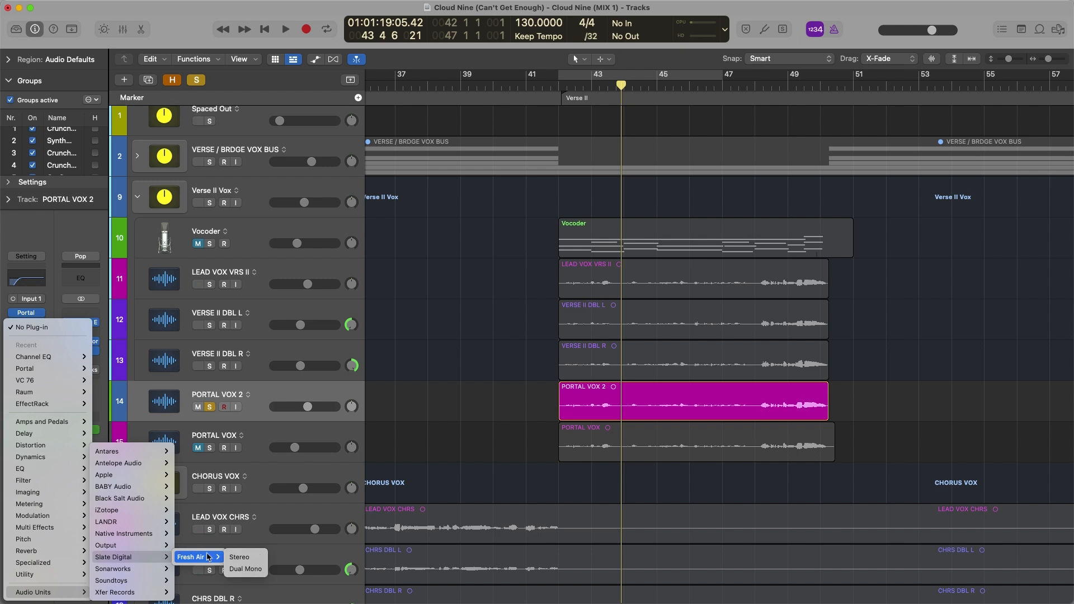
Raise Fresh Air's Mid Air and High Air amounts during playback from the start of Verse II
left_click_drag(443, 402, 441, 381)
left_click(565, 88)
key("space")
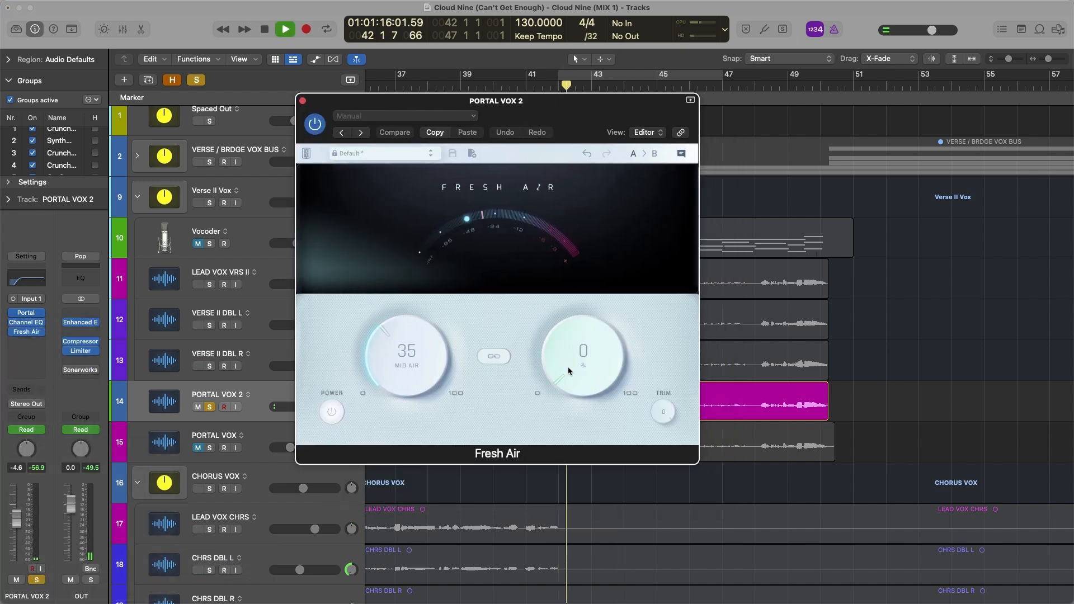
left_click_drag(568, 369, 565, 279)
left_click_drag(428, 361, 428, 342)
key("space")
key("super+w")
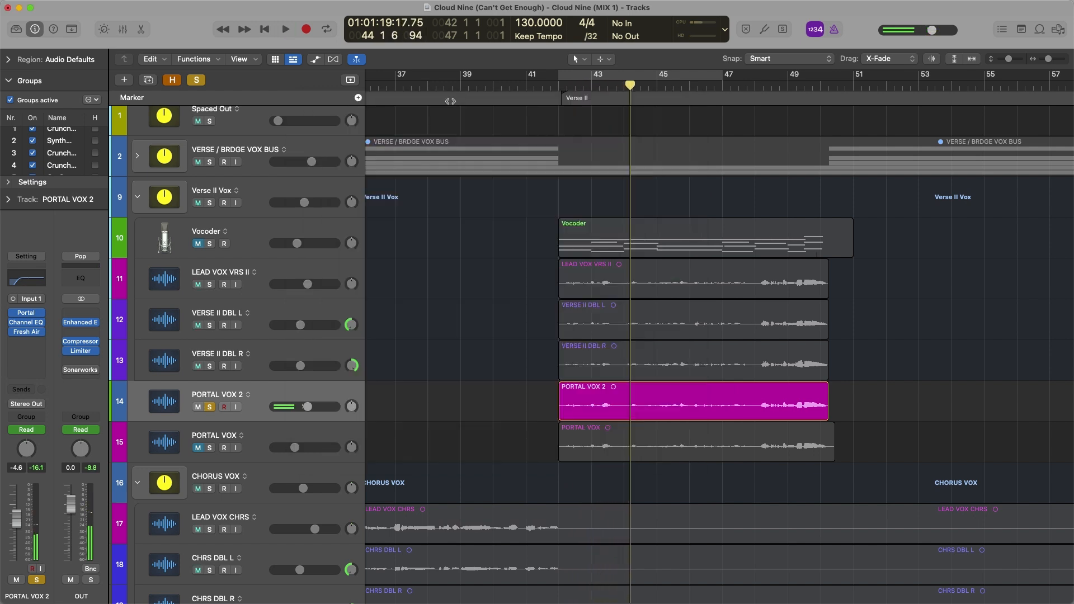
Insert the stereo version of Native Instruments' Replika delay after Fresh Air on the PORTAL VOX 2 track
left_click(37, 342)
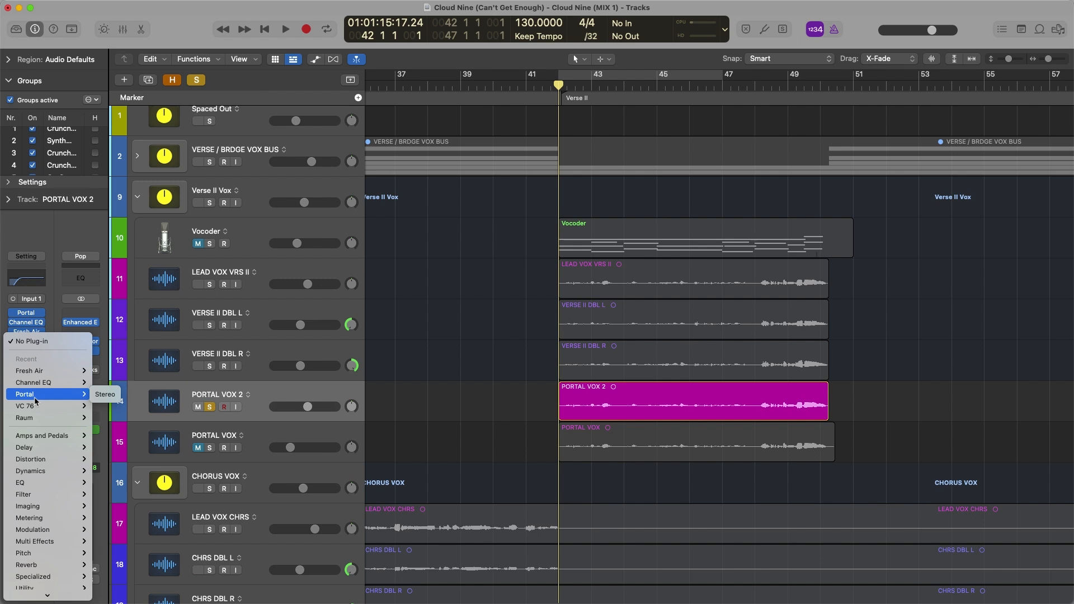
mouse_move(55, 594)
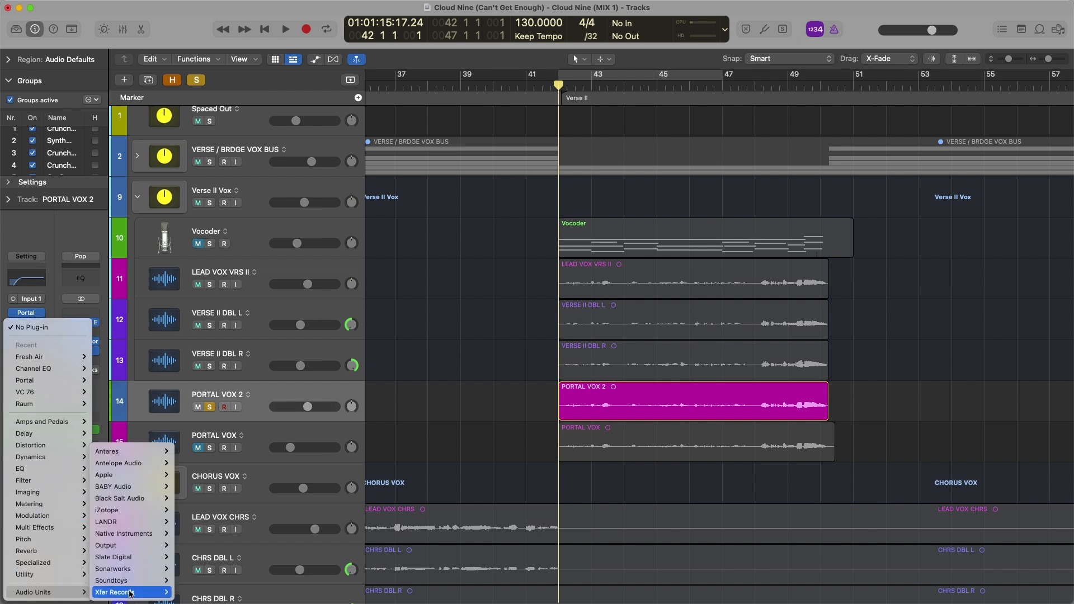
mouse_move(136, 536)
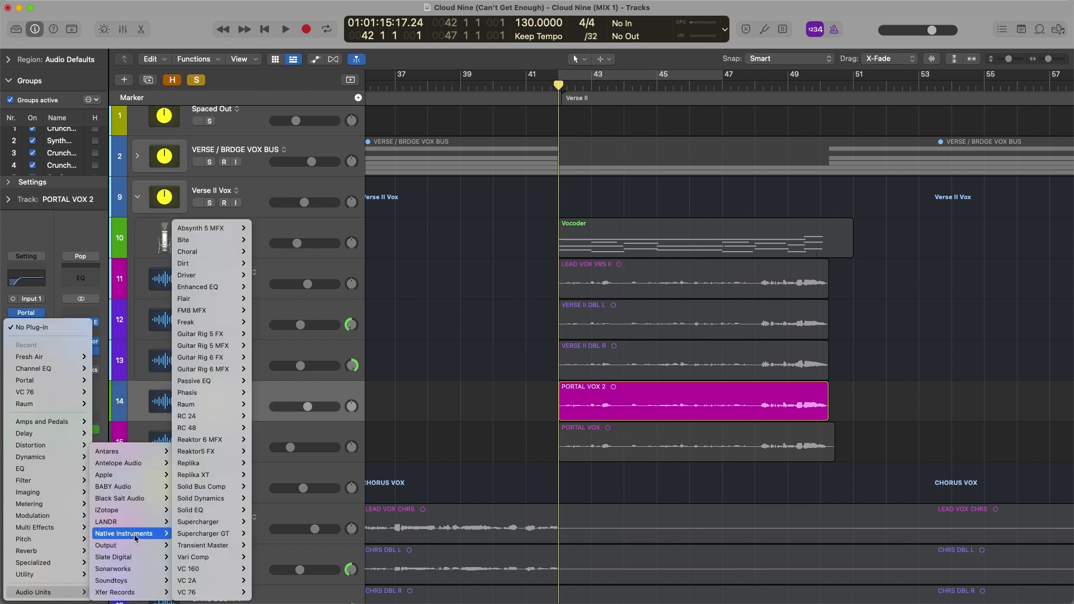
mouse_move(211, 464)
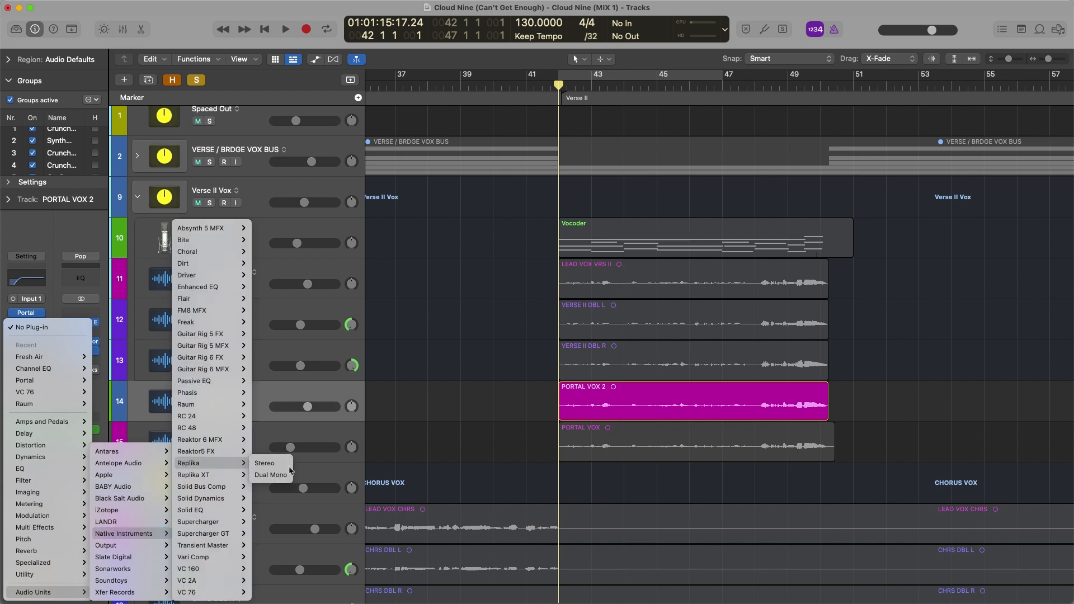
left_click(268, 464)
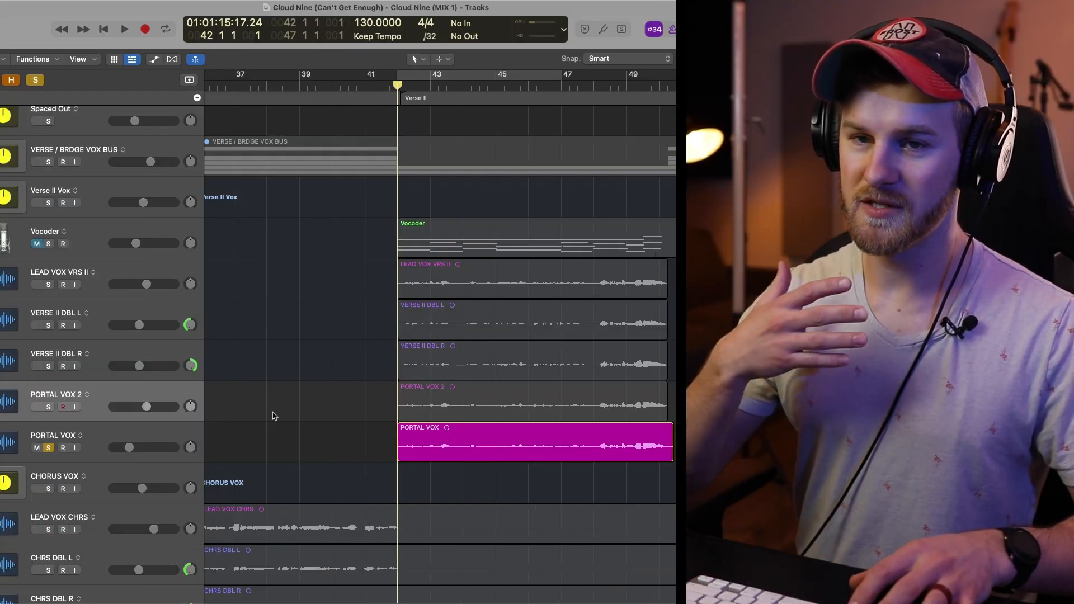
Audition the soloed PORTAL VOX track, then switch the solo to PORTAL VOX 2
key("space")
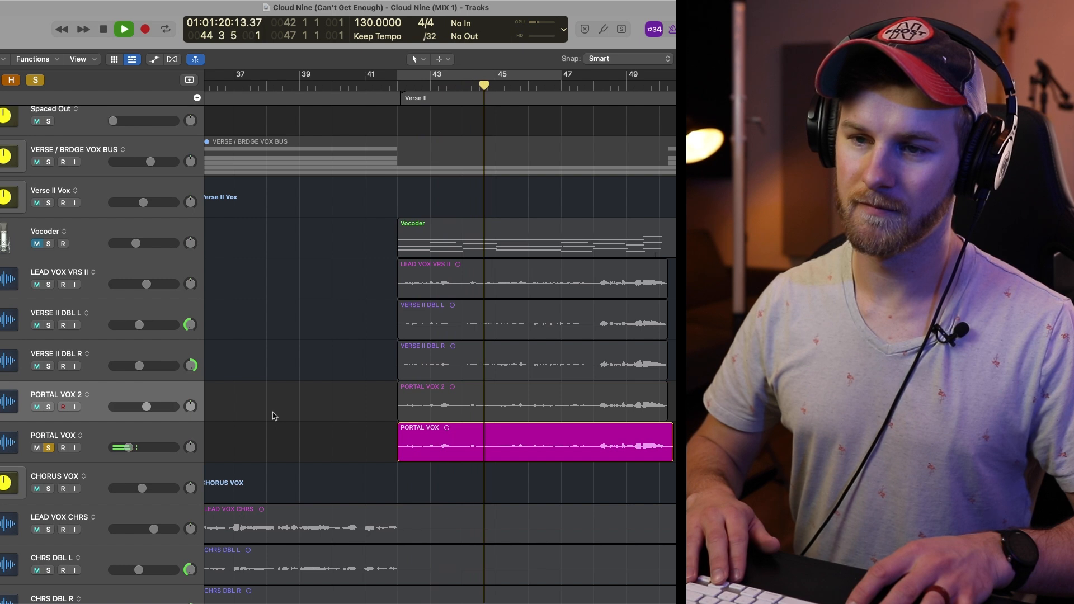
key("space")
left_click(49, 447)
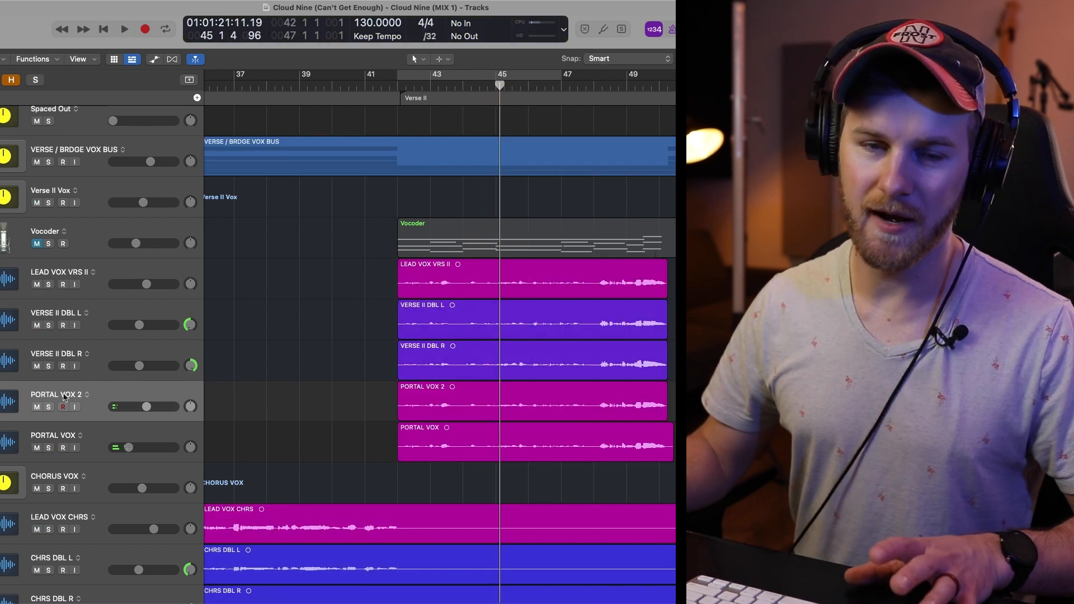
left_click(48, 409)
left_click(48, 407)
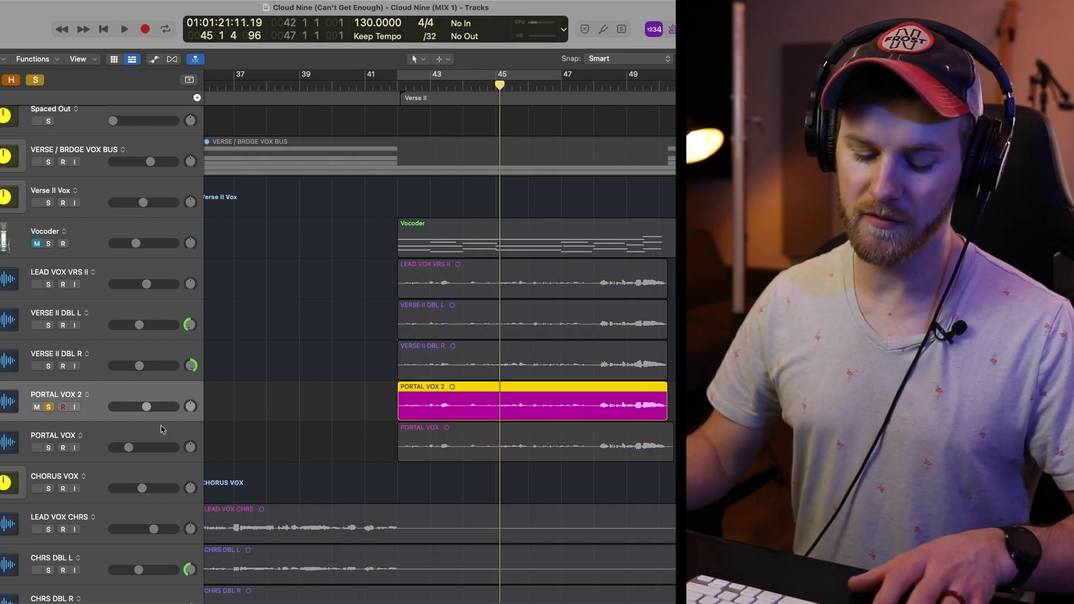
Show track automation and lower PORTAL VOX 2's volume line from bar 42 to -12.9 dB
key("a")
scroll(350, 424, "right", 2)
key("super+Right")
key("super+Right")
key("super+Right")
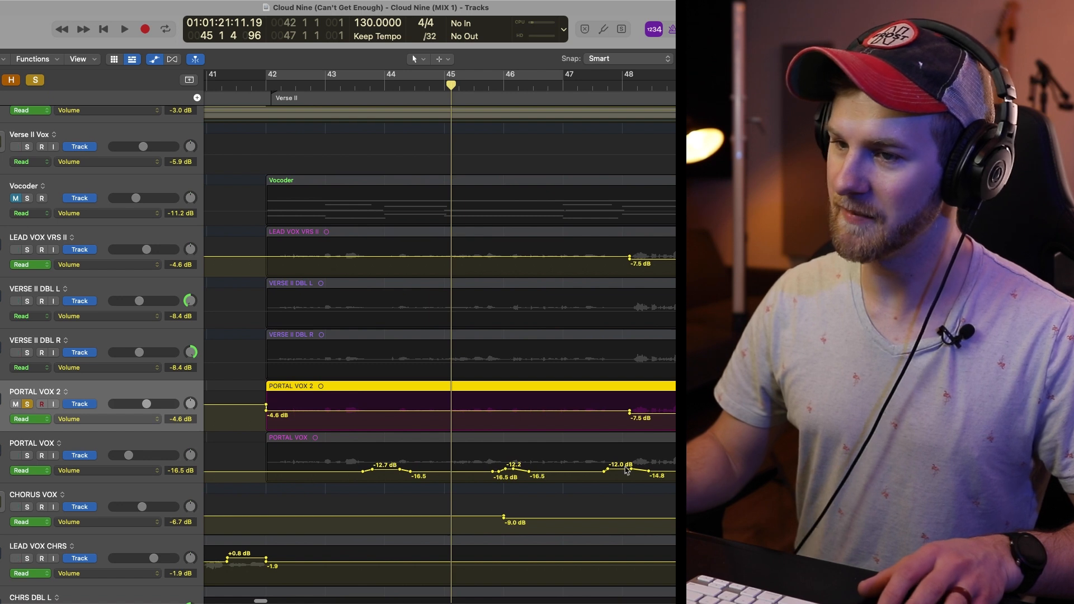
left_click_drag(289, 414, 292, 420)
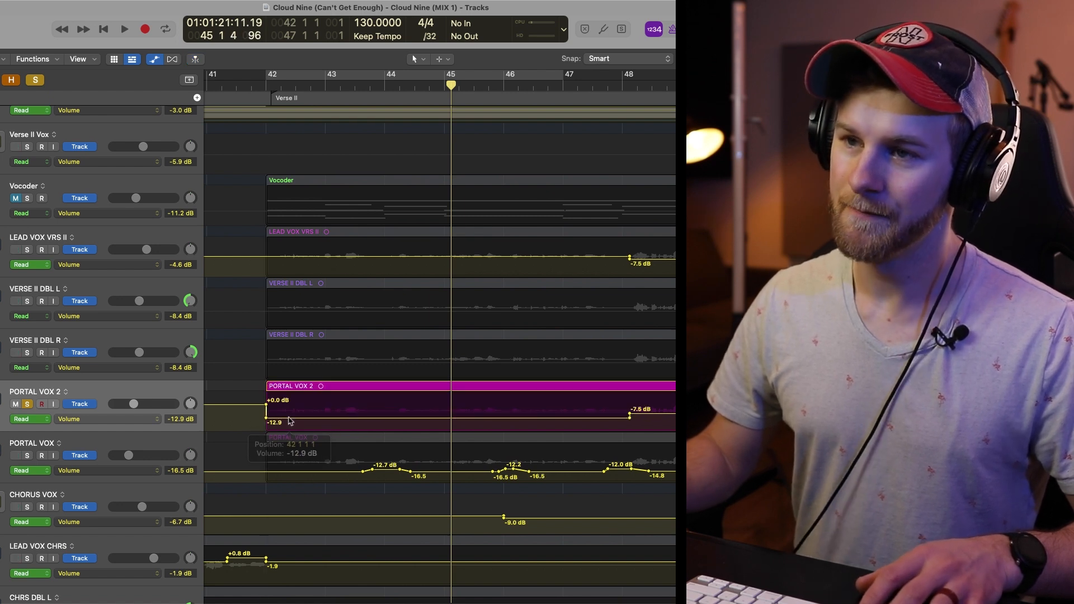
Solo the lead vocal and doubles too, and raise PORTAL VOX 2's volume automation to -8.6 dB during playback
left_click(27, 249)
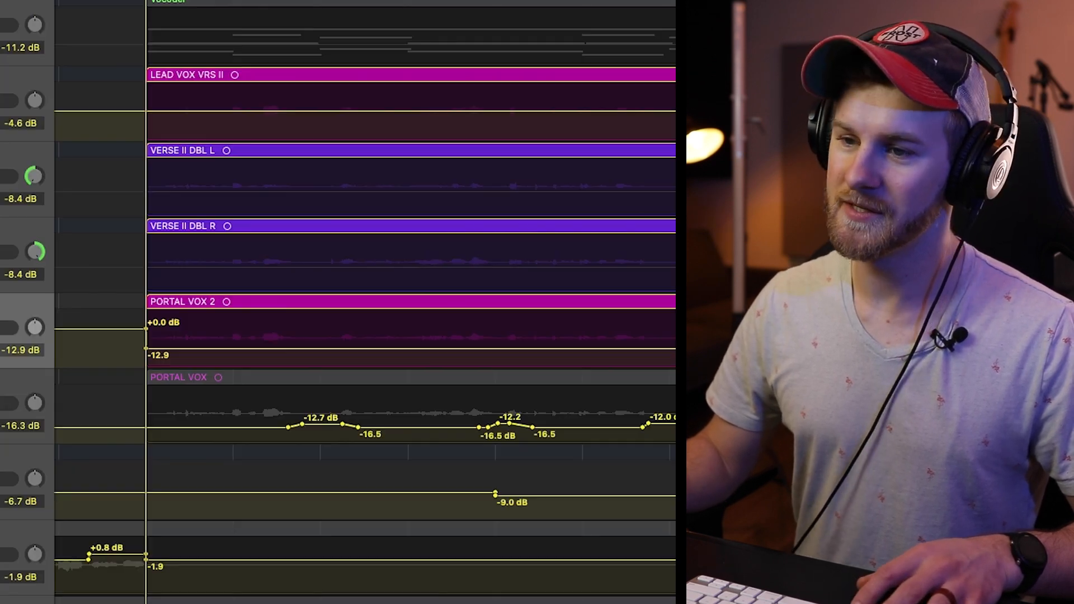
key("space")
left_click_drag(179, 350, 179, 345)
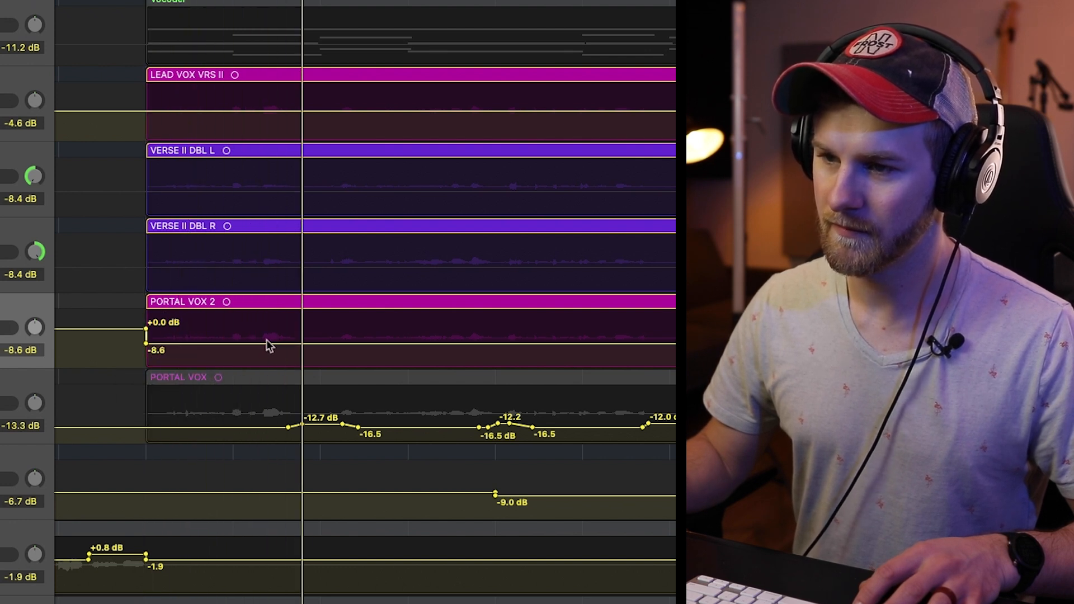
key("space")
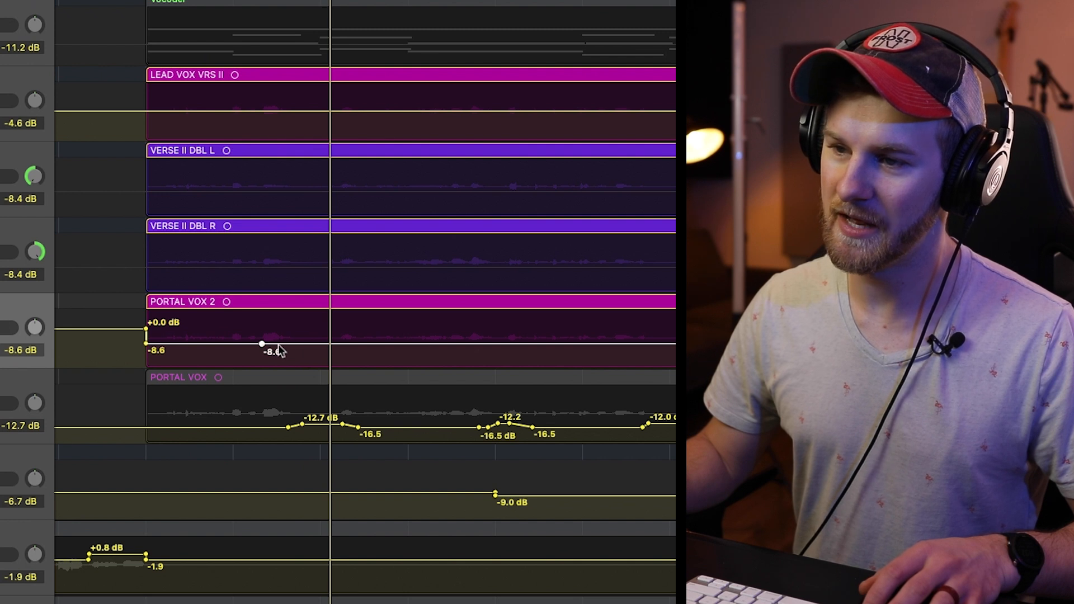
Automate PORTAL VOX 2's volume from a -9.8 dB base up to -3.5 dB, then down to -8.8 dB after the phrase
left_click(285, 344)
left_click_drag(293, 341, 244, 342)
key("space")
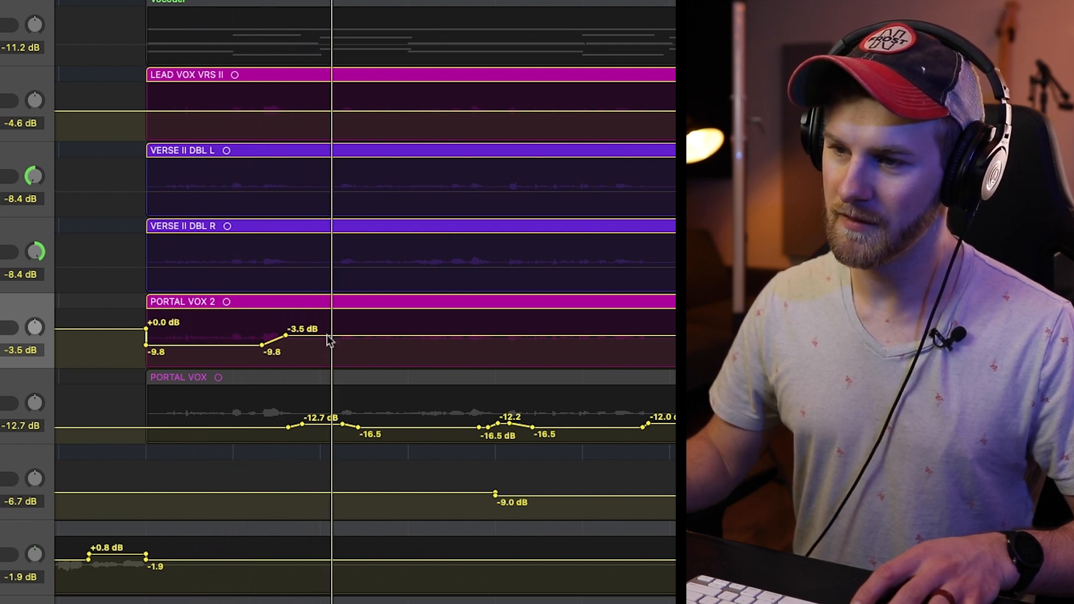
left_click_drag(331, 336, 331, 343)
key("comma")
key("space")
Move the -8.8 dB automation point later for a more gradual drop, and play back the opening of Verse II
key("super+Right")
key("super+Right")
key("super+Right")
key("super+Down")
key("super+Down")
key("super+Down")
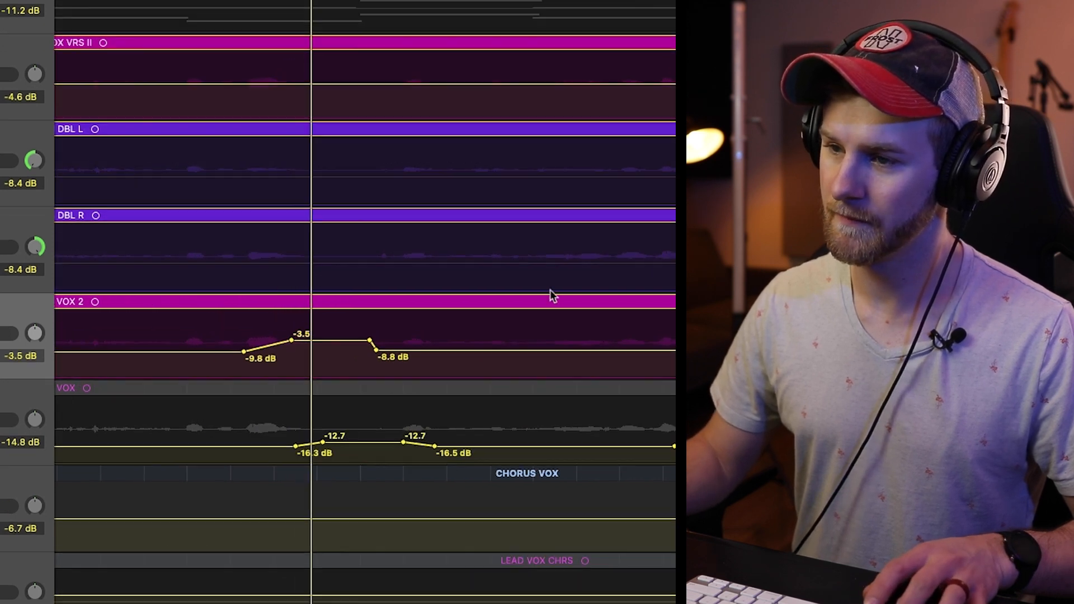
key("super+Right")
key("space")
left_click_drag(319, 370, 338, 370)
key("comma")
key("comma")
key("comma")
key("space")
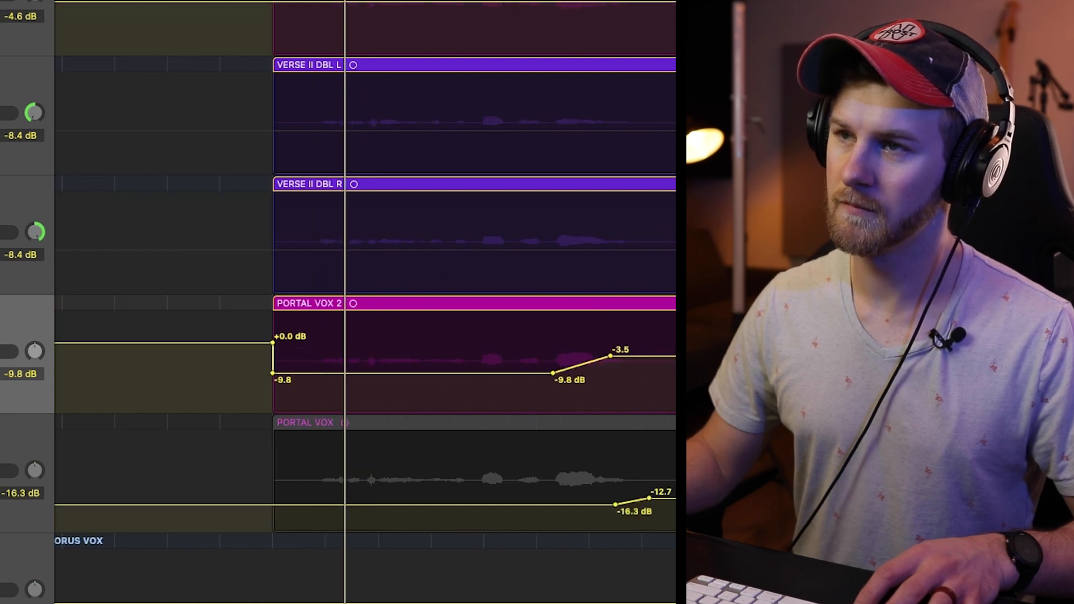
scroll(395, 70, "right", 2)
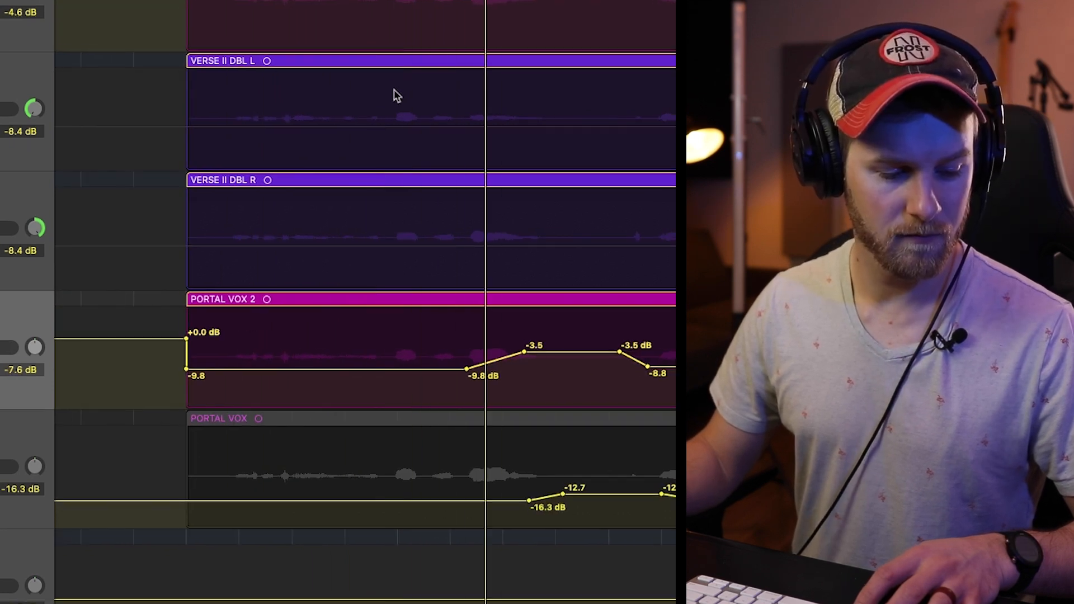
scroll(395, 95, "right", 3)
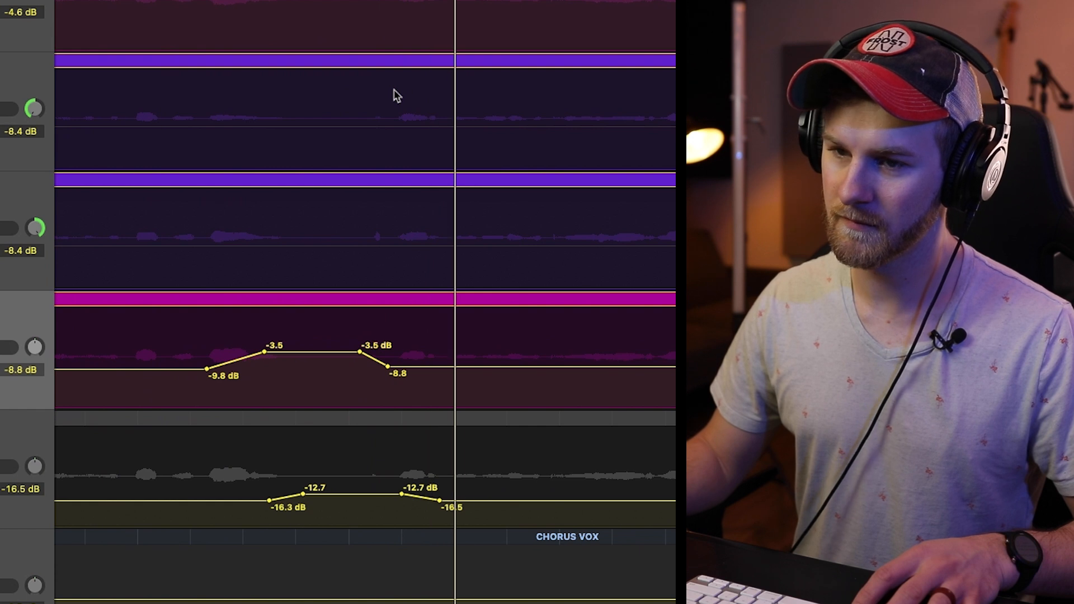
Automate a second volume rise on PORTAL VOX 2 to -5.1 dB near bar 46, and pull the level down after it
left_click(454, 330)
scroll(454, 331, "right", 2)
key("space")
left_click(634, 367)
left_click_drag(393, 370, 395, 358)
key("space")
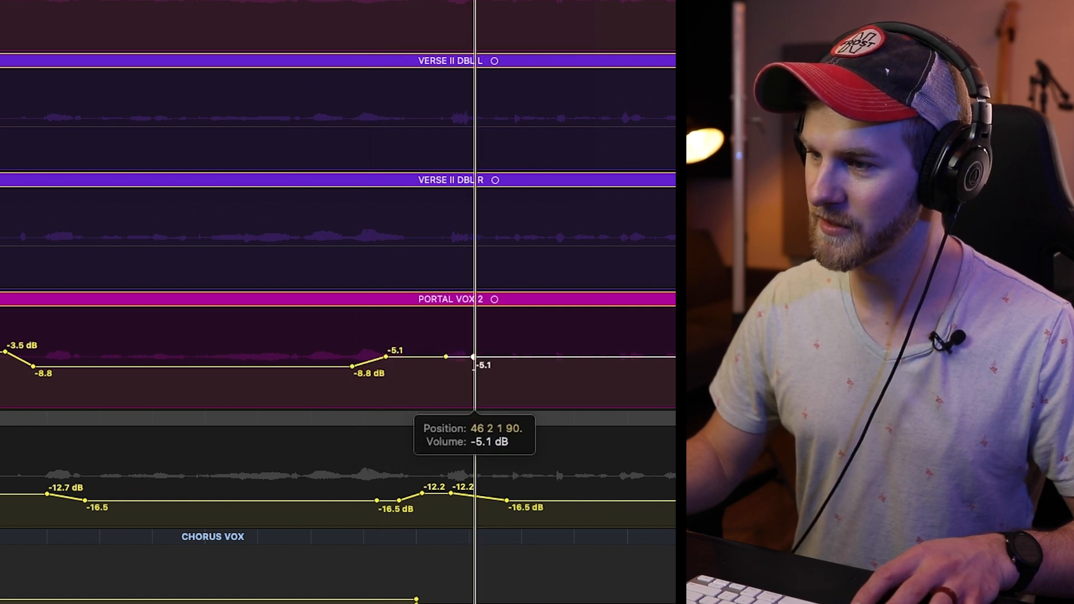
left_click_drag(475, 363, 478, 374)
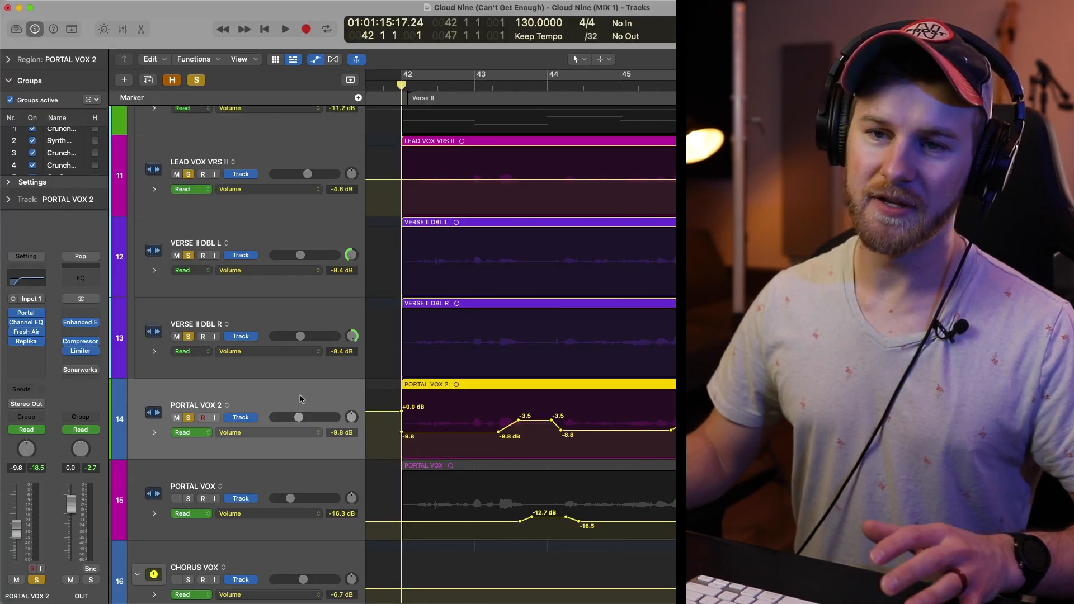
Insert BABY Audio's Spaced Out in the slot after Replika on the PORTAL VOX 2 track
left_click(25, 350)
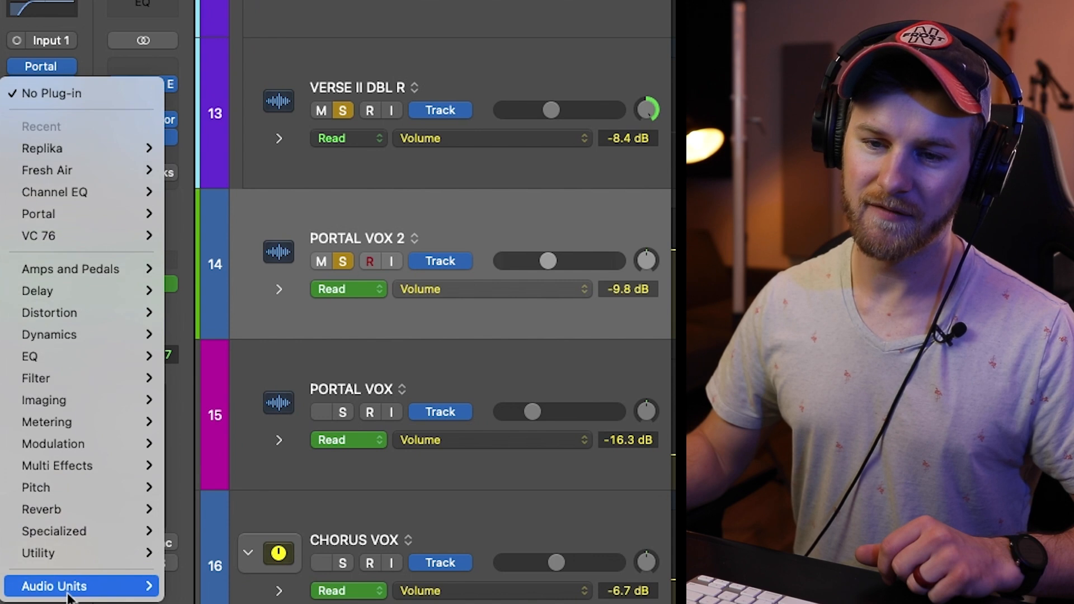
mouse_move(68, 597)
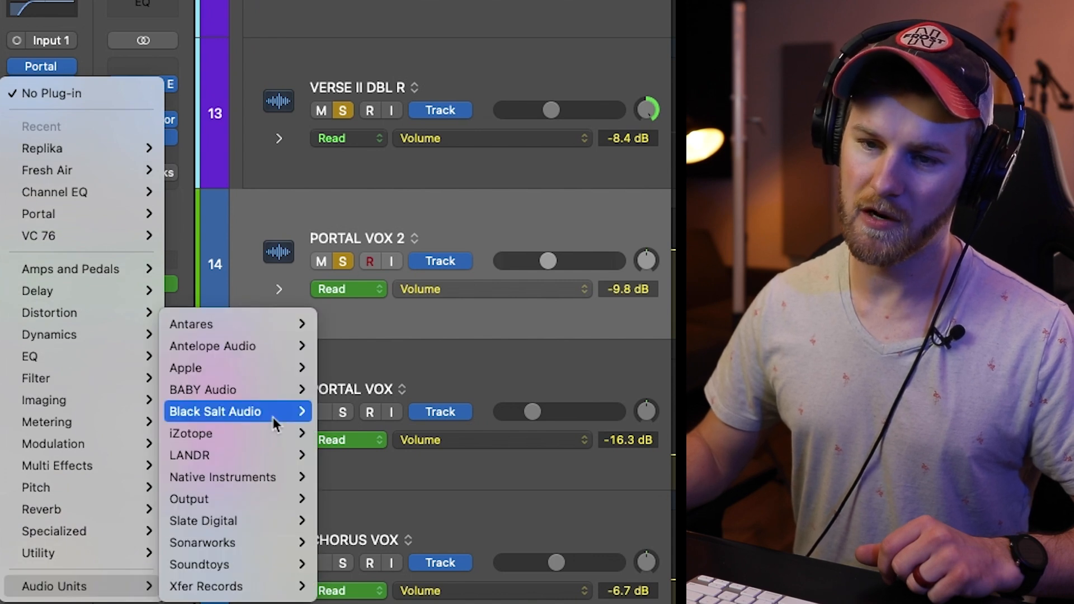
mouse_move(267, 391)
mouse_move(451, 499)
left_click(492, 499)
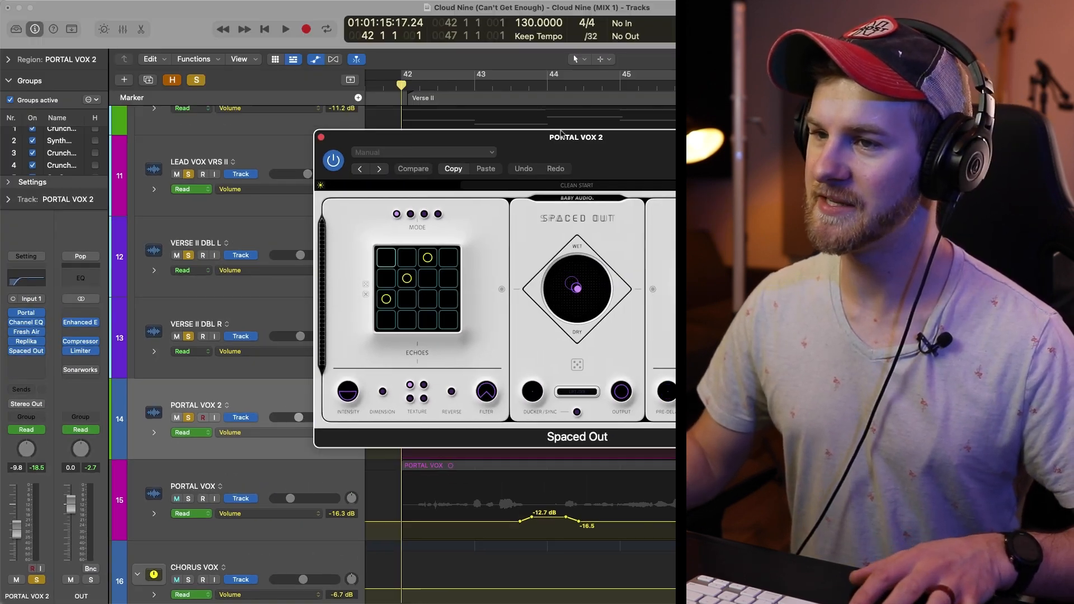
Shift Spaced Out's central mix point towards the Space side, audition it on the soloed vocals, and close the plug-in
left_click_drag(561, 134, 508, 118)
left_click_drag(526, 275, 565, 288)
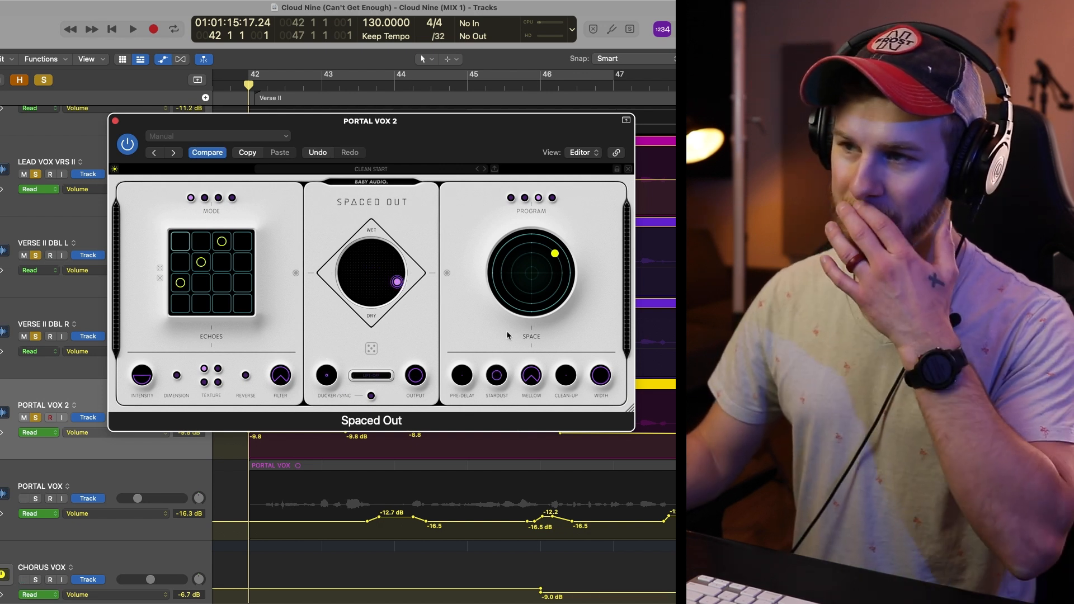
key("space")
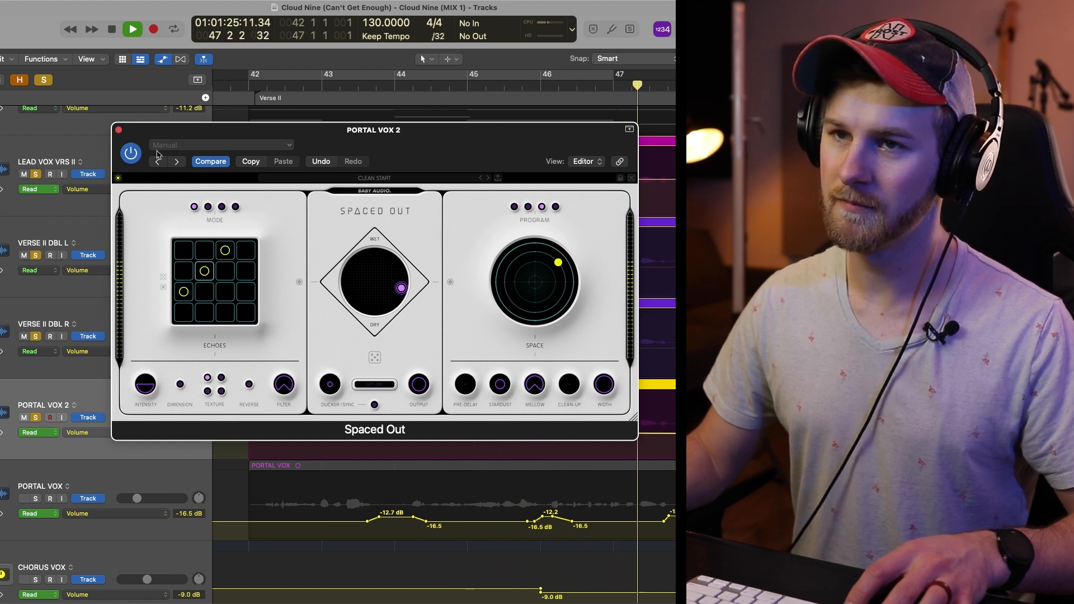
left_click(119, 131)
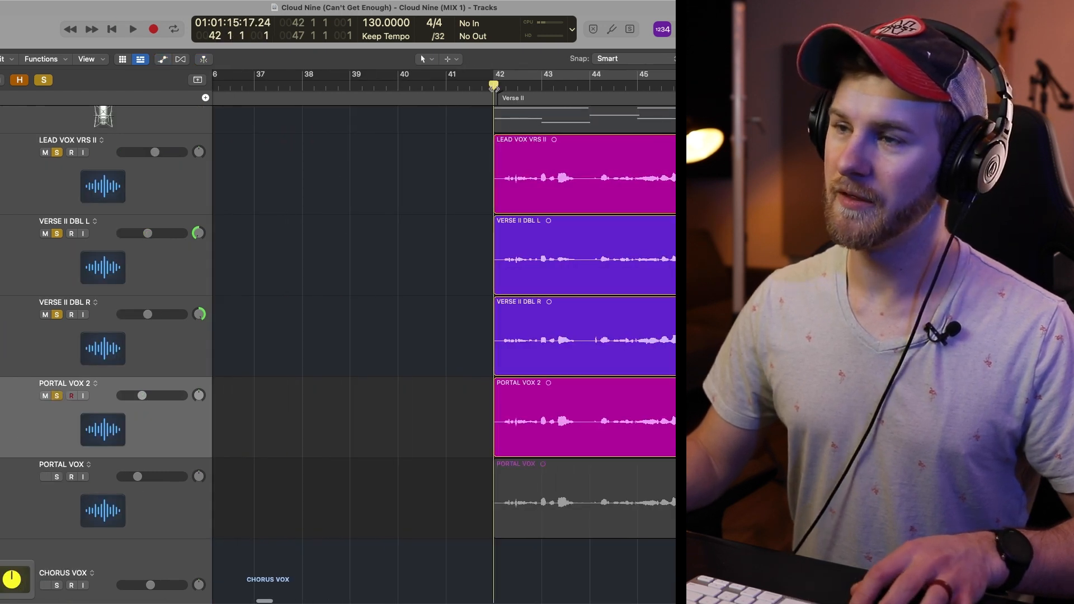
Listen to Verse II's lead vocal, doubles and PORTAL VOX 2 playing together
key("space")
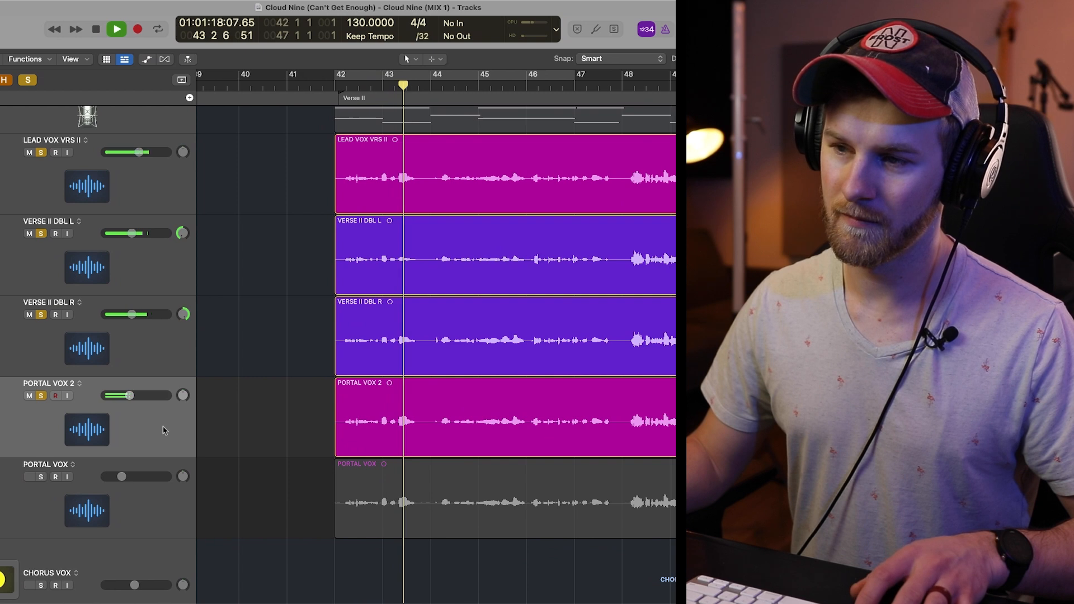
scroll(304, 415, "right", 3)
scroll(233, 396, "up", 2)
key("super+Up")
key("super+Up")
key("super+Up")
key("super+Up")
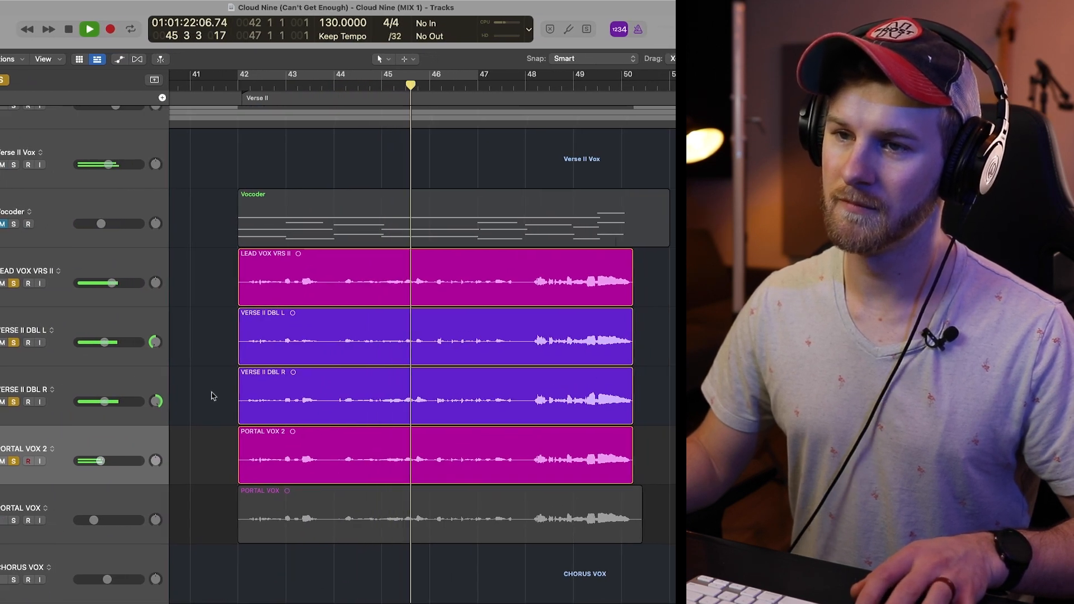
Stop playback and inspect the Soundtoys EffectRack chain on the Verse II Vox stack, closing the plug-in when done
left_click(118, 266, "shift")
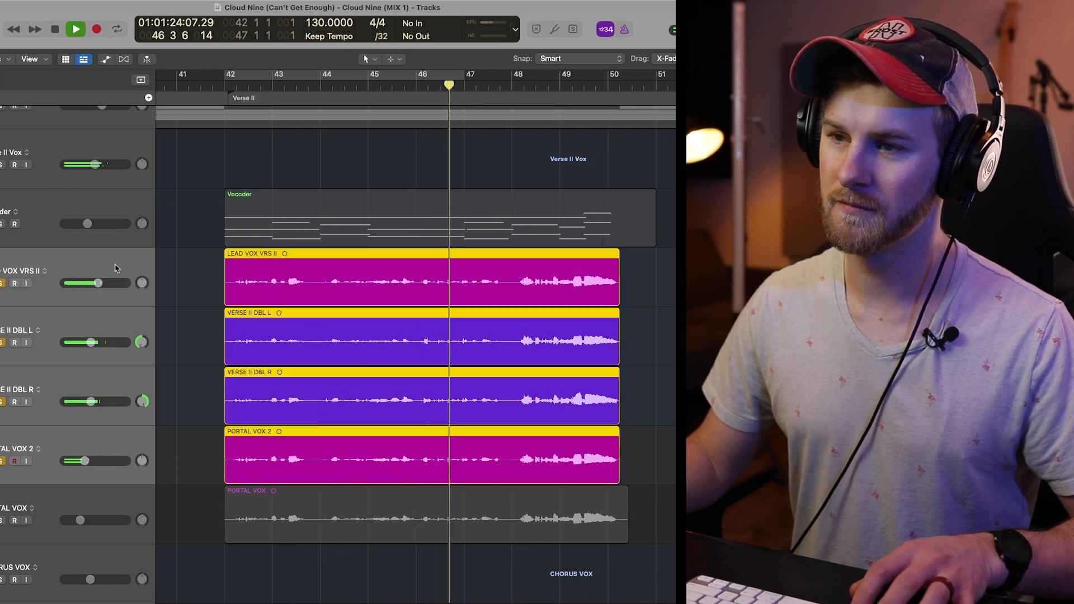
key("space")
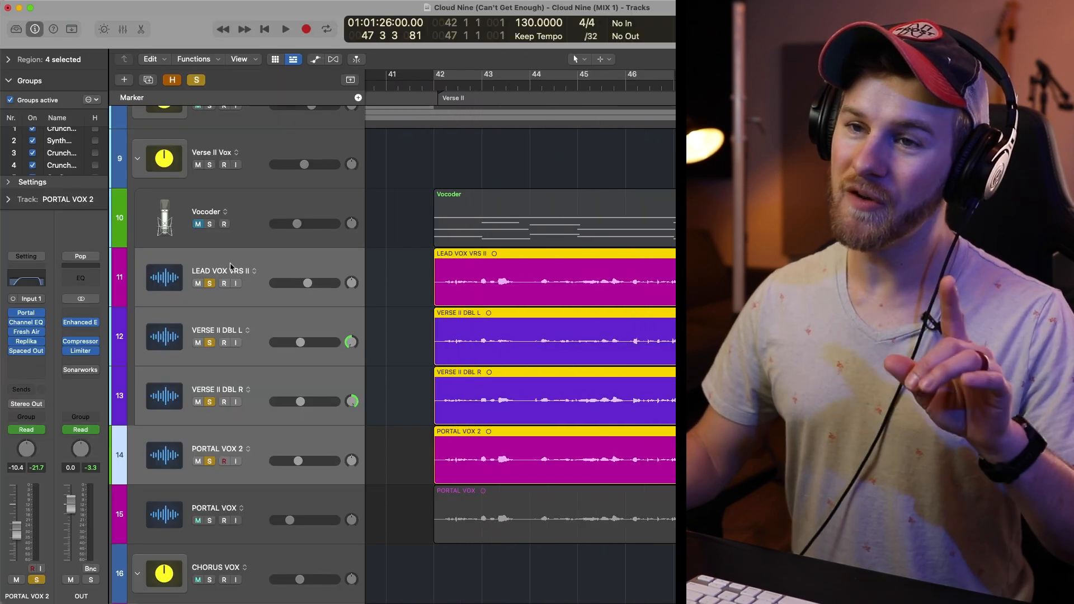
left_click(39, 175)
left_click(15, 315)
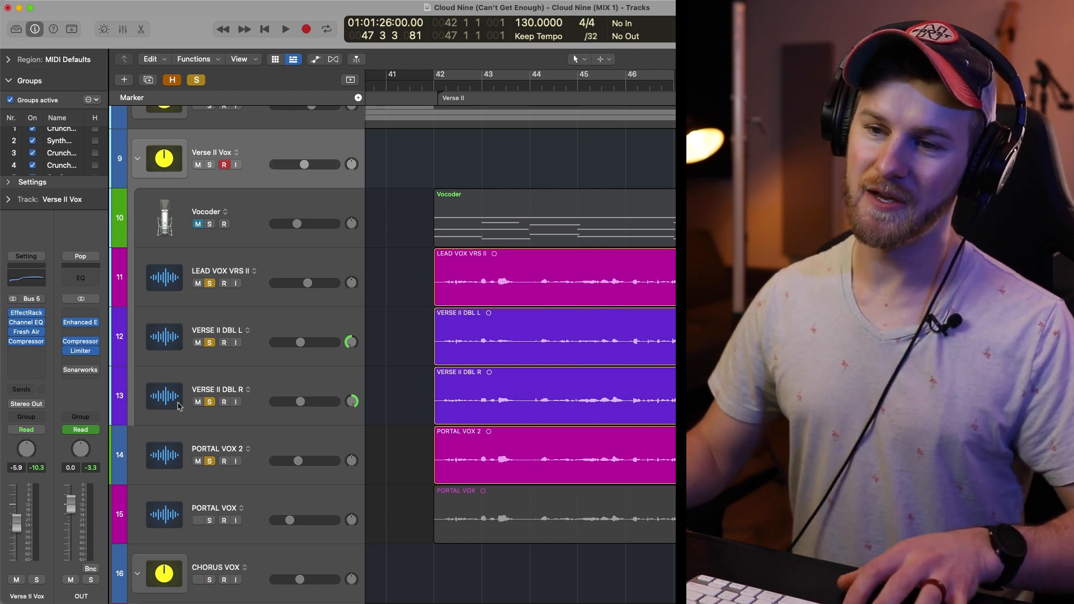
left_click(33, 314)
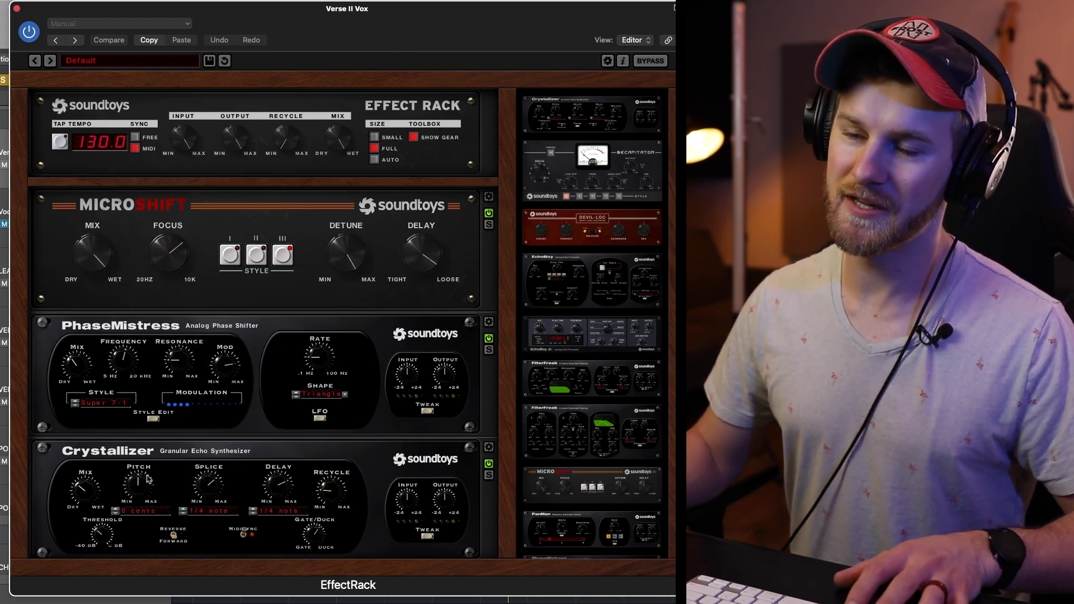
left_click(16, 8)
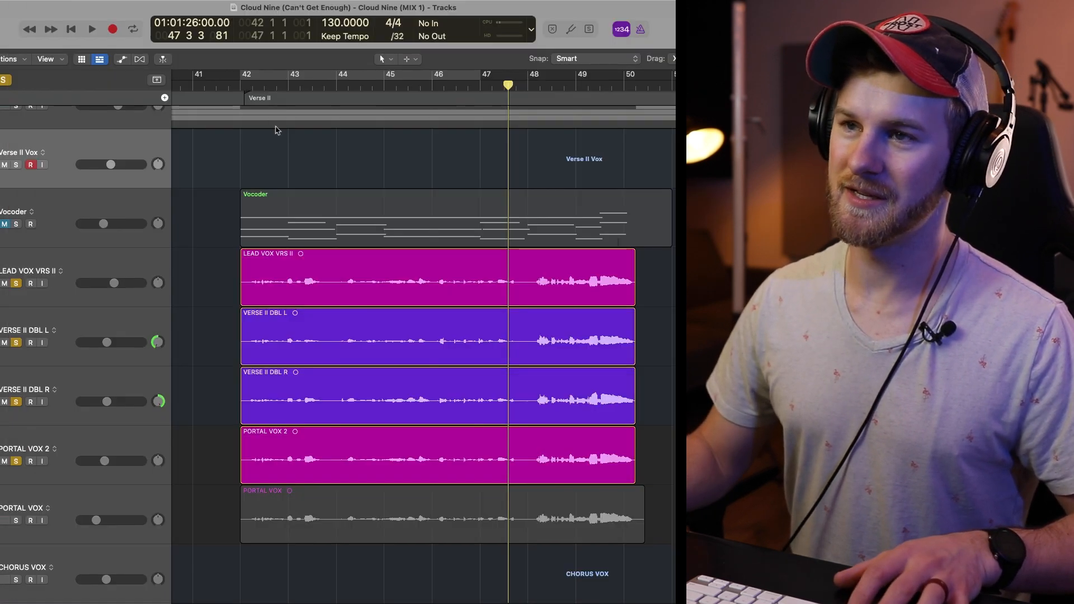
Play the soloed Verse II vocals from bar 42 to hear them through the Verse II Vox stack's effects
left_click(237, 85)
key("space")
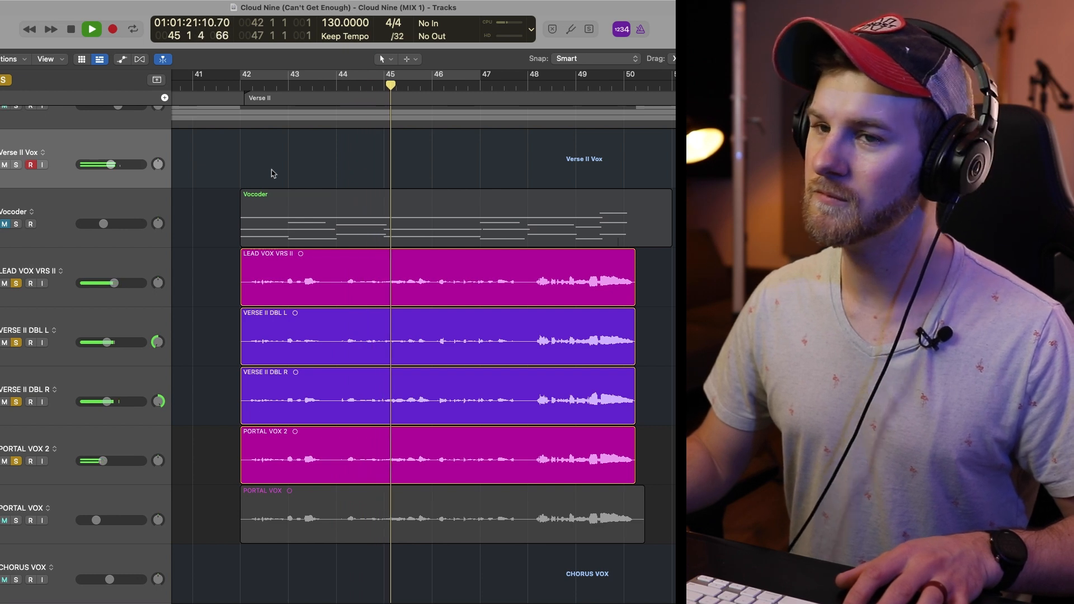
key("space")
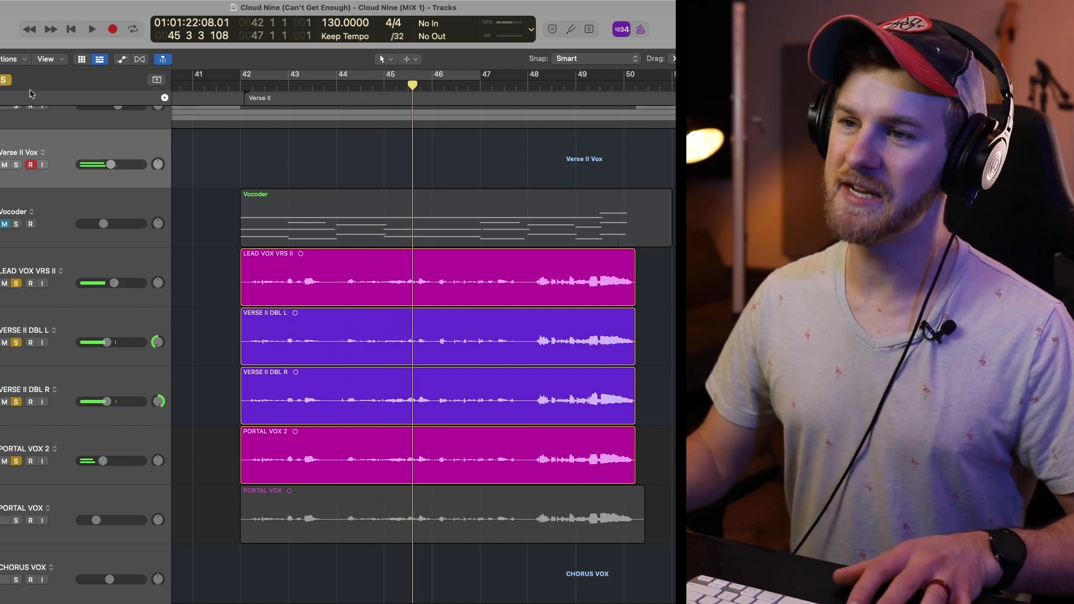
Clear all track solos and play Verse II from bar 42 to hear the vocals in the full mix
left_click(4, 80)
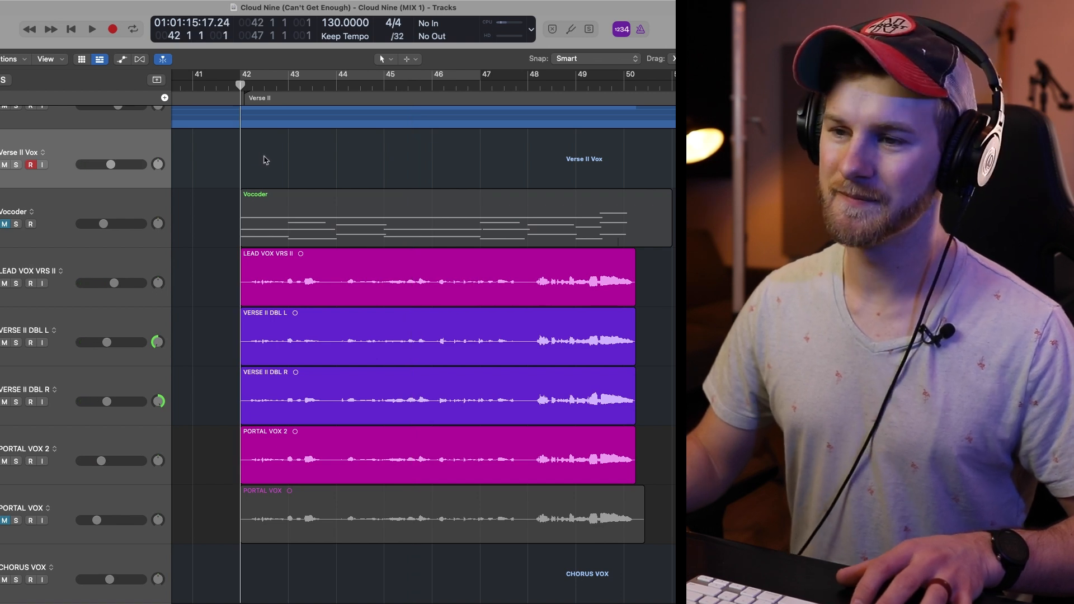
key("space")
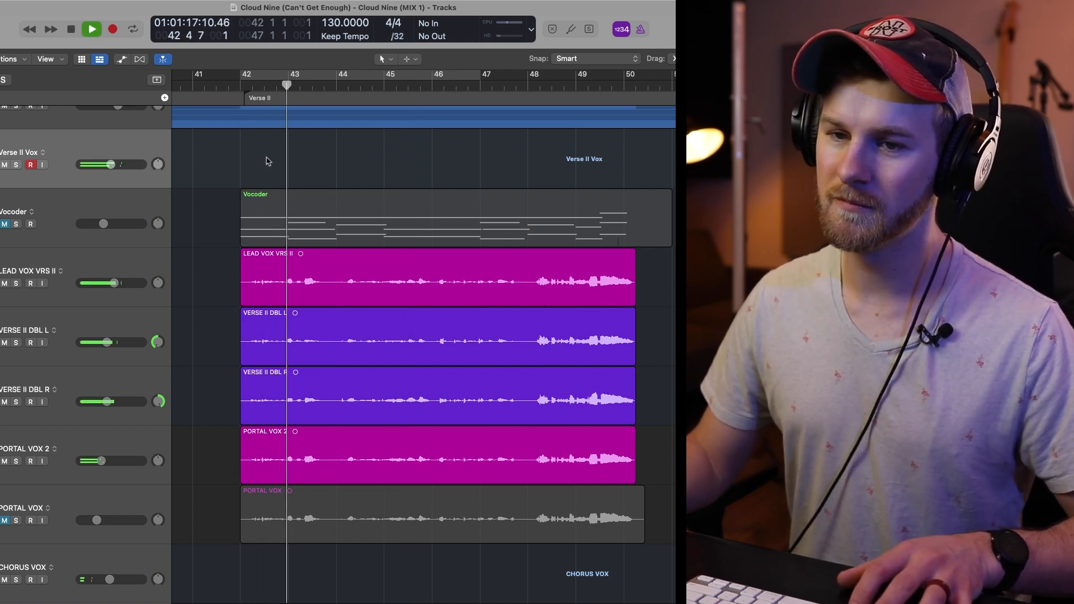